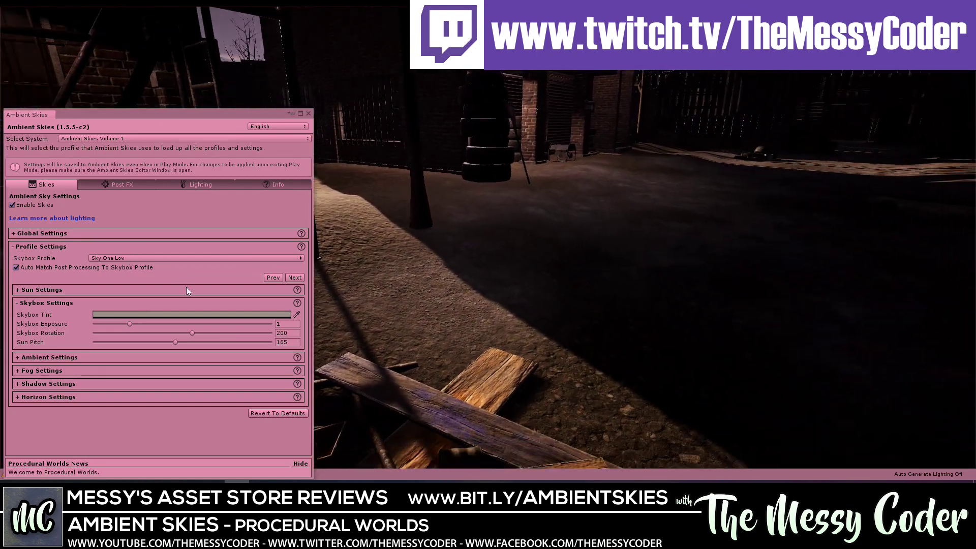
# Rotate the skybox, lower sun pitch to 123, and cycle the skybox profile to Sky Six High
pyautogui.moveTo(192, 333)
pyautogui.mouseDown()
pyautogui.moveTo(169, 335)
pyautogui.moveTo(202, 325)
pyautogui.moveTo(184, 329)
pyautogui.mouseUp()
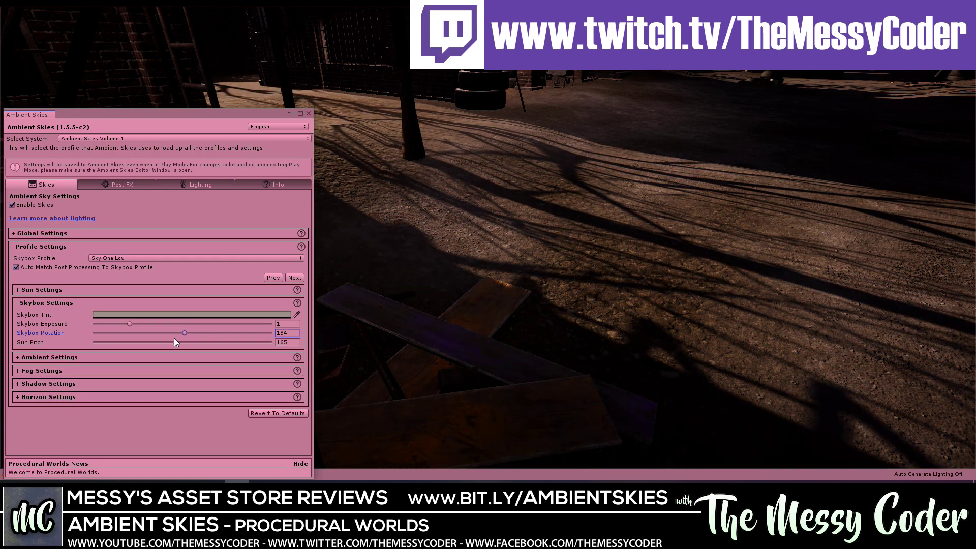
pyautogui.moveTo(161, 343); pyautogui.dragTo(154, 341)
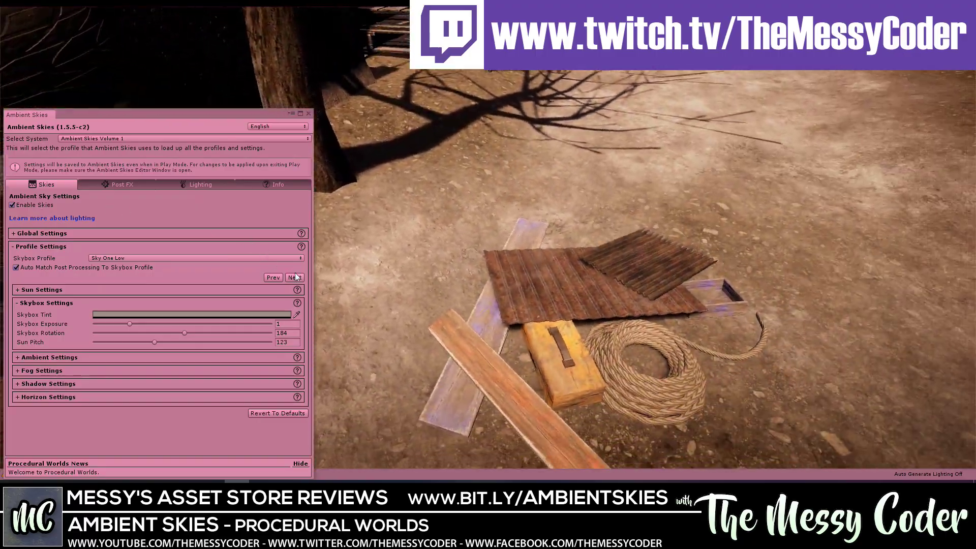
pyautogui.click(294, 278)
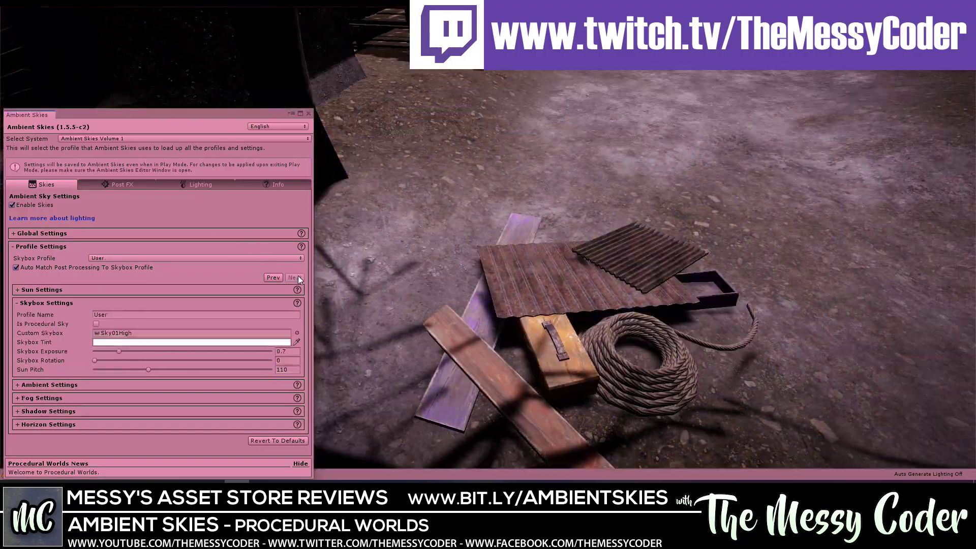
pyautogui.click(273, 278)
pyautogui.click(273, 277)
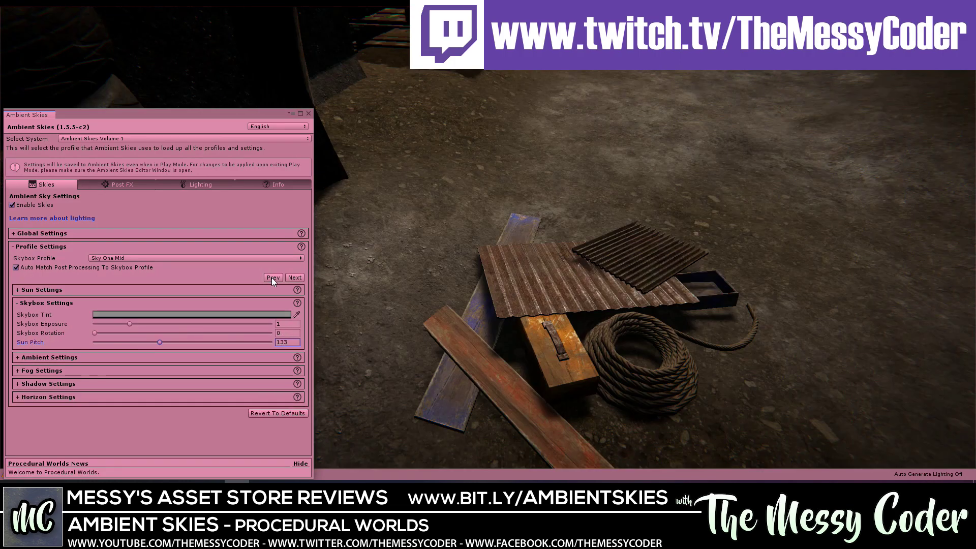
# Walk through the town in Play mode toward the scaffolding, tire stacks and open street
pyautogui.click(427, 244)
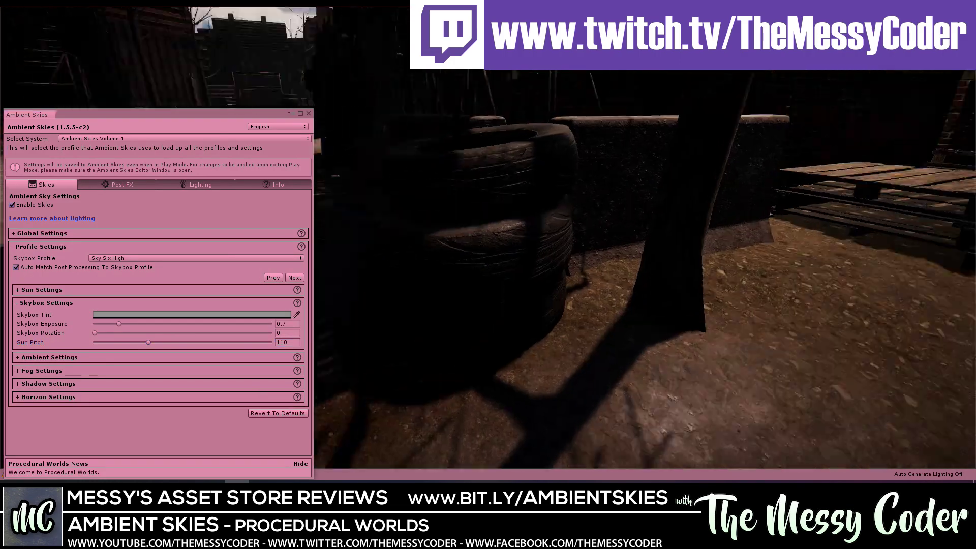
pyautogui.press('w')
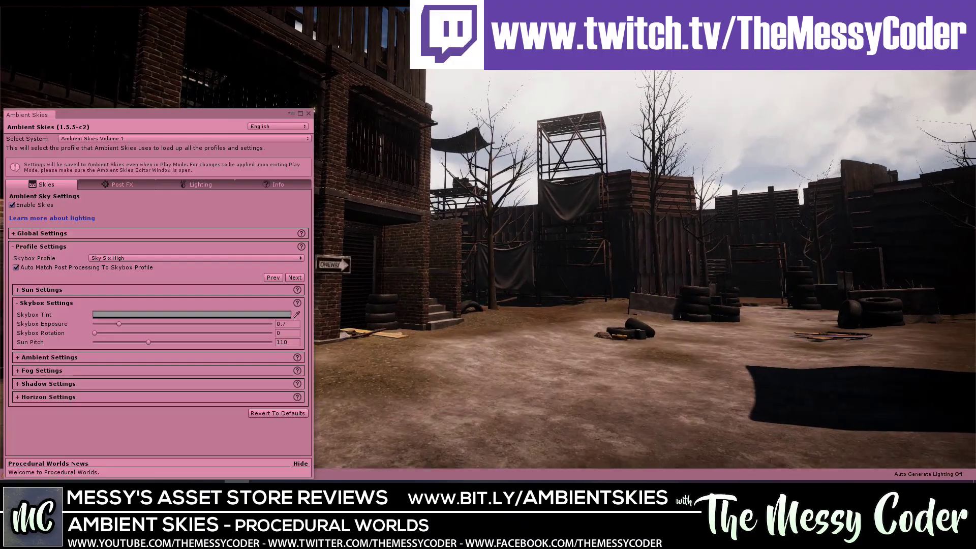
pyautogui.press('w')
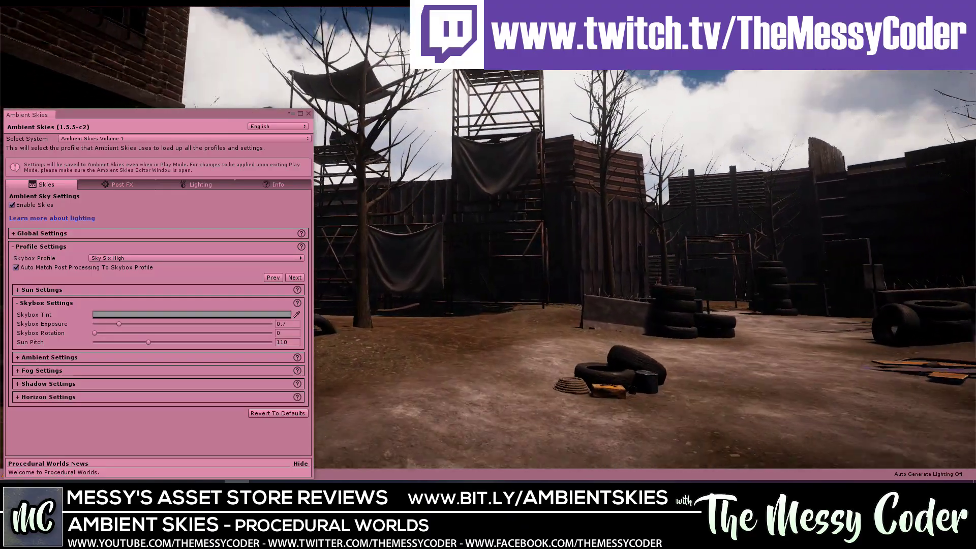
pyautogui.press('w')
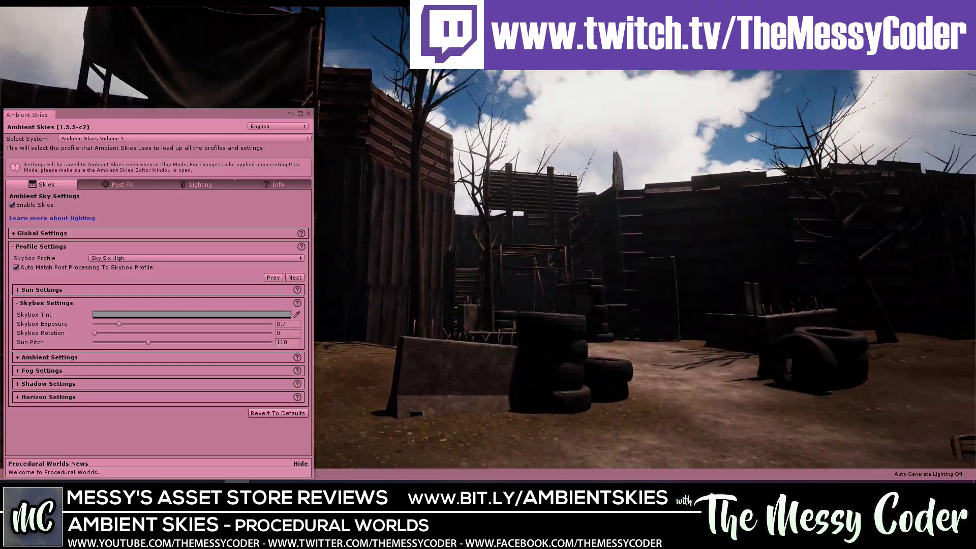
pyautogui.press('w')
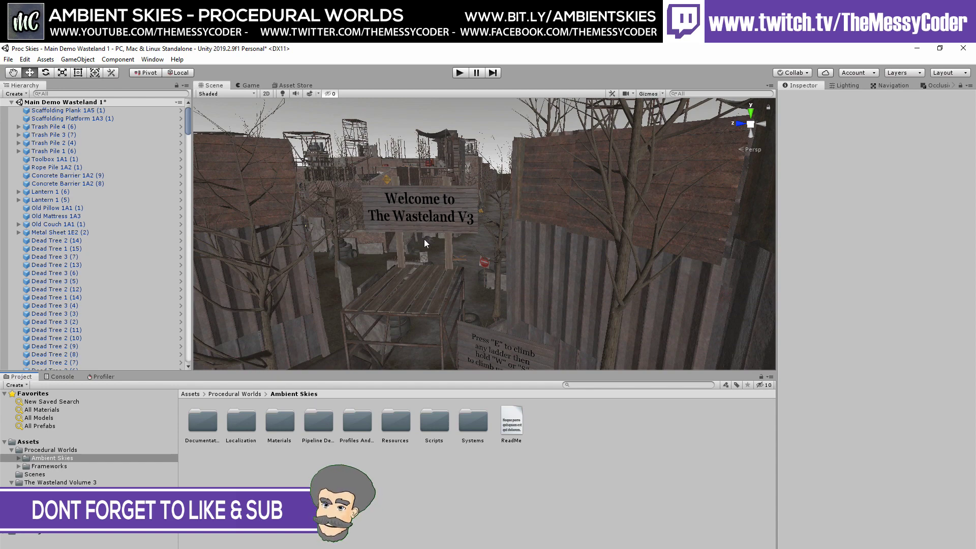
# Orbit the Scene camera so the Welcome to The Wasteland V3 sign is centred
pyautogui.keyDown('alt'); pyautogui.moveTo(443, 214); pyautogui.dragTo(419, 260); pyautogui.keyUp('alt')
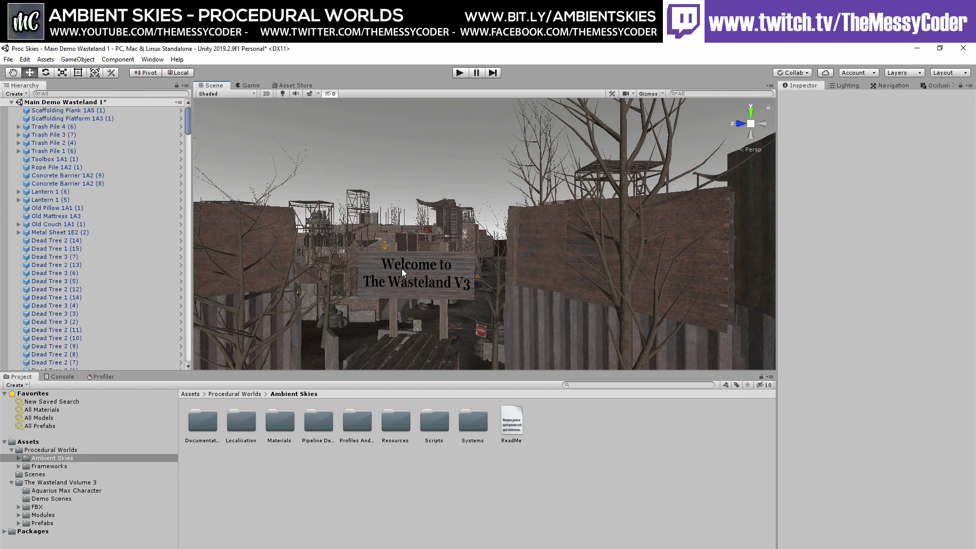
# Open Window > Procedural Worlds > Ambient Skies, enlarge it, tick Enable Skies and expand Global Settings
pyautogui.click(146, 63)
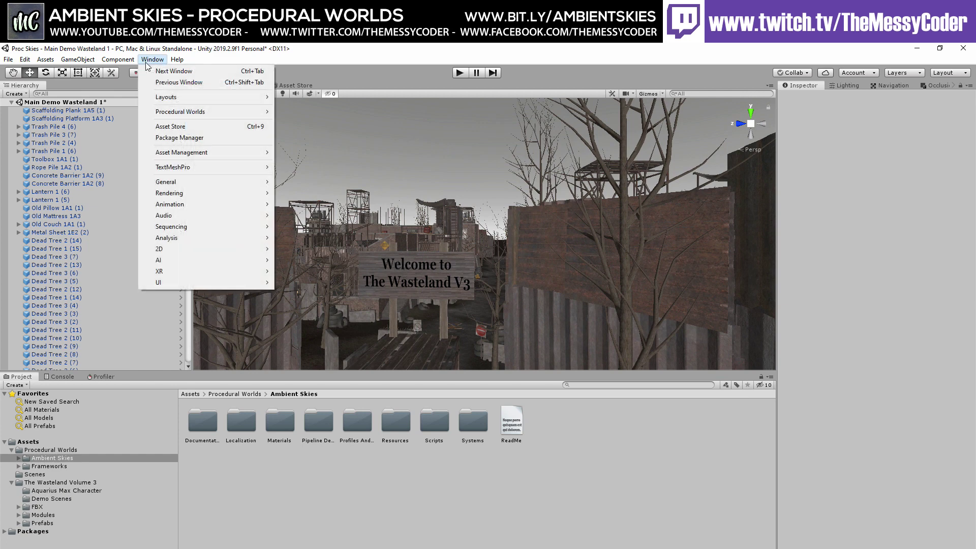
pyautogui.moveTo(194, 112)
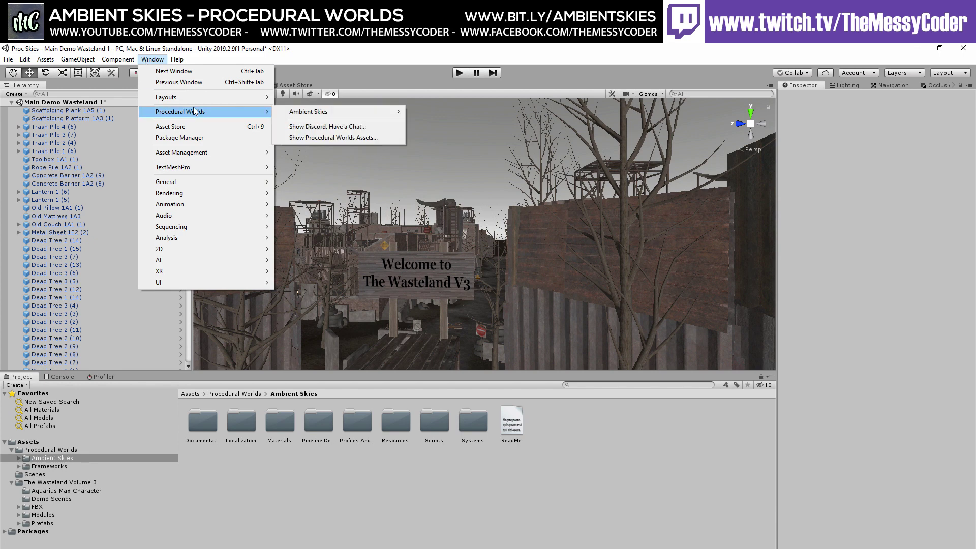
pyautogui.moveTo(340, 118)
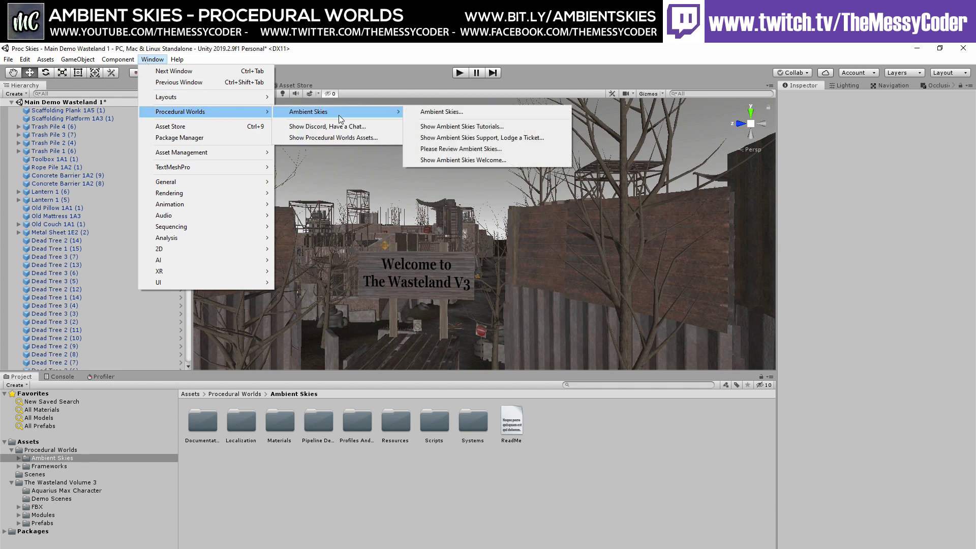
pyautogui.click(426, 112)
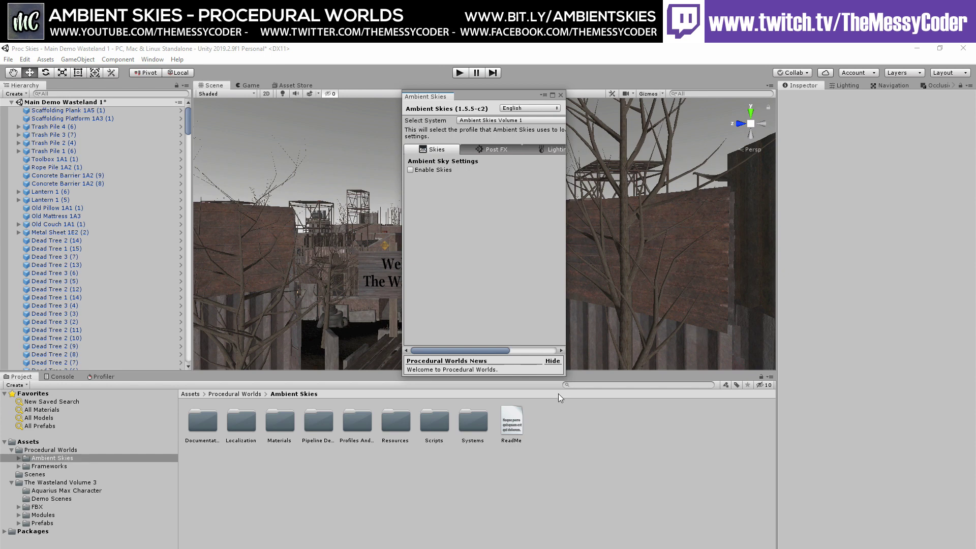
pyautogui.moveTo(566, 375); pyautogui.dragTo(711, 398)
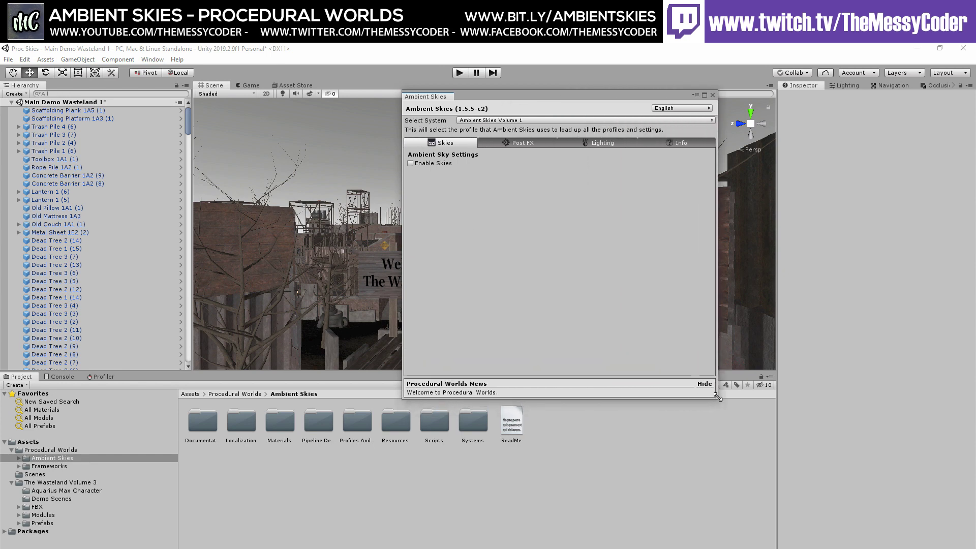
pyautogui.click(411, 163)
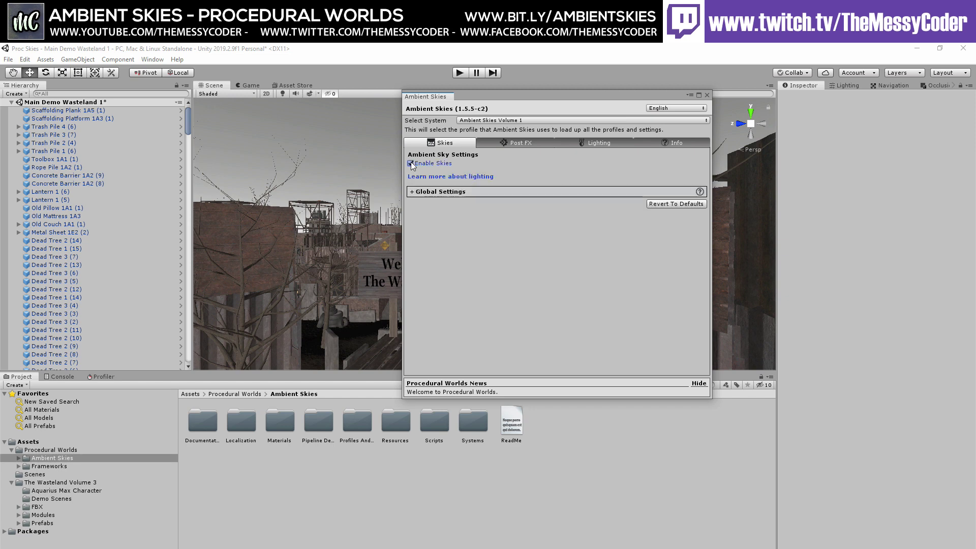
pyautogui.click(429, 191)
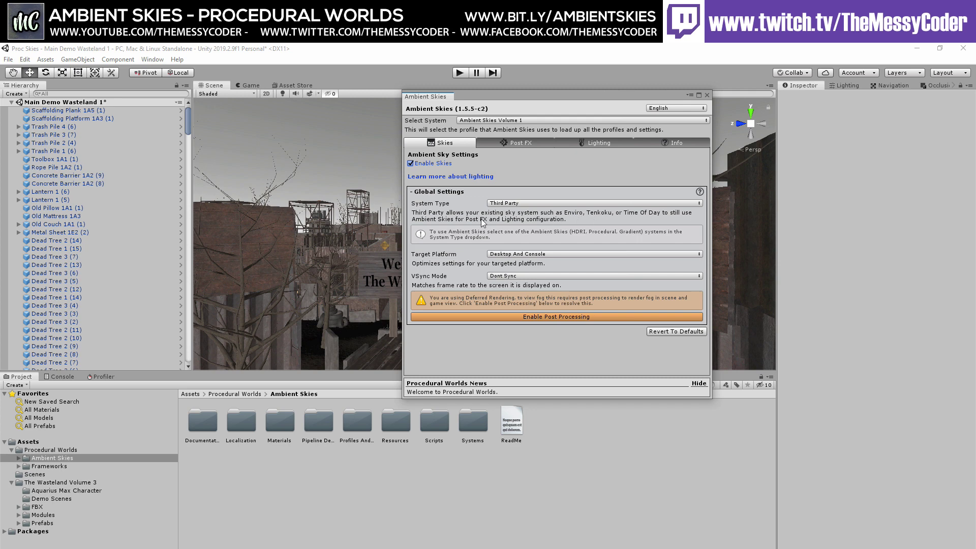
# Try Ambient Procedural Skies, then set System Type to Ambient HDRI Skies for a cloudy blue sky
pyautogui.click(539, 203)
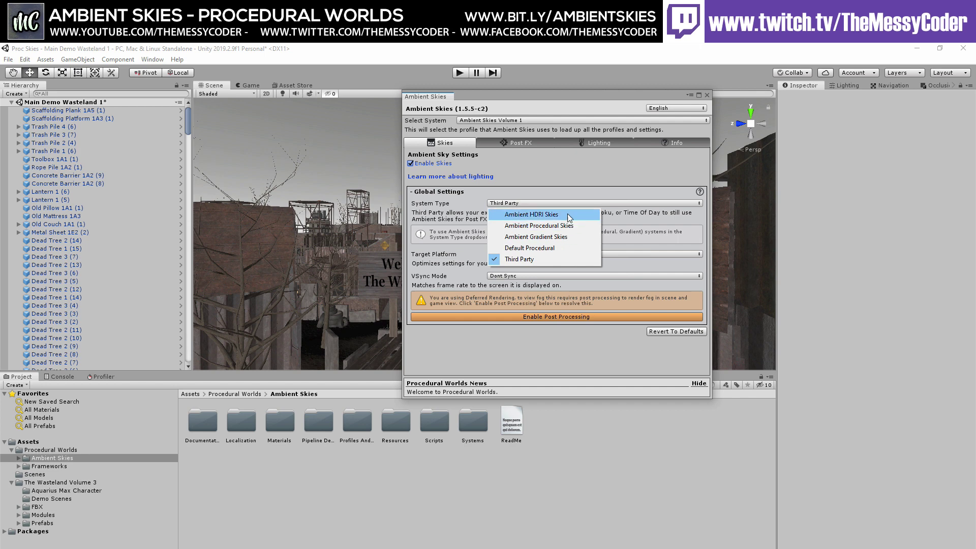
pyautogui.click(577, 225)
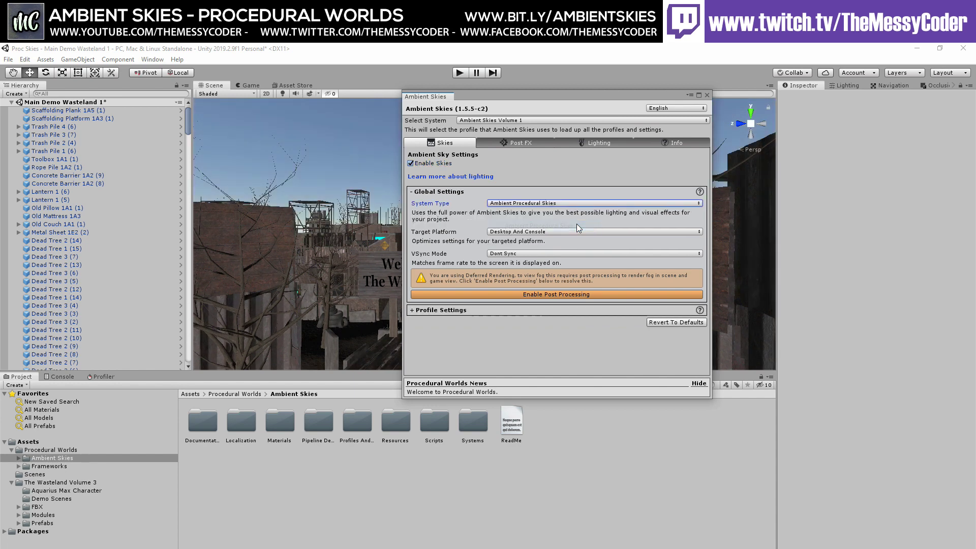
pyautogui.moveTo(544, 101); pyautogui.dragTo(541, 129)
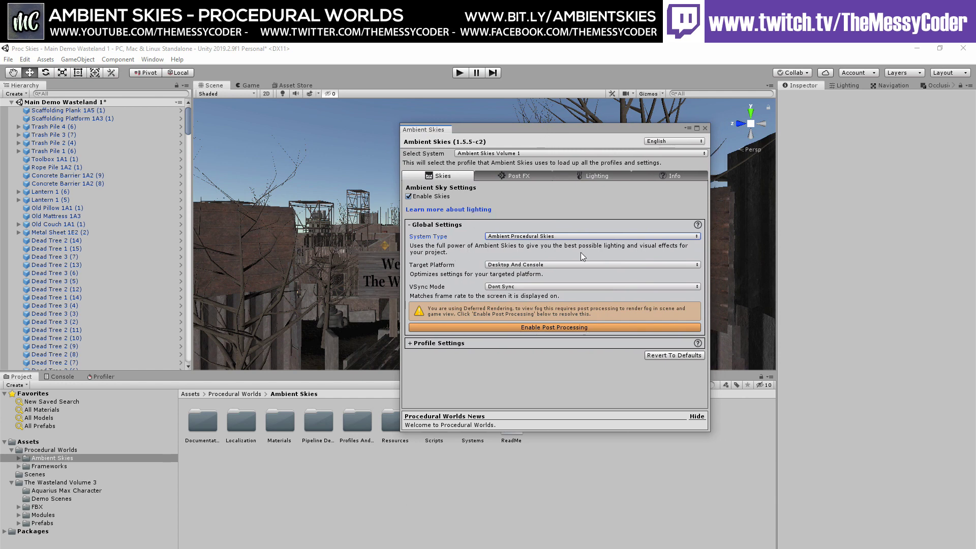
pyautogui.click(516, 236)
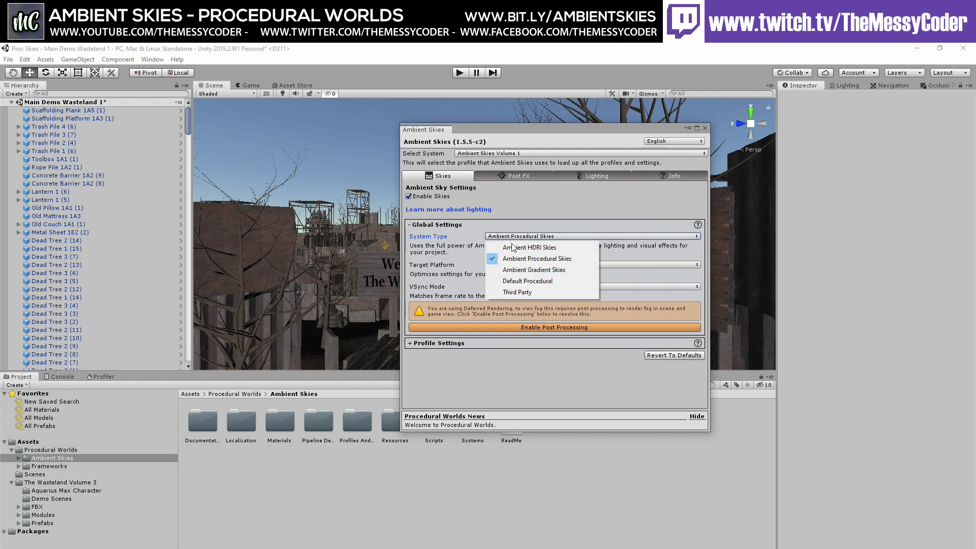
pyautogui.click(512, 247)
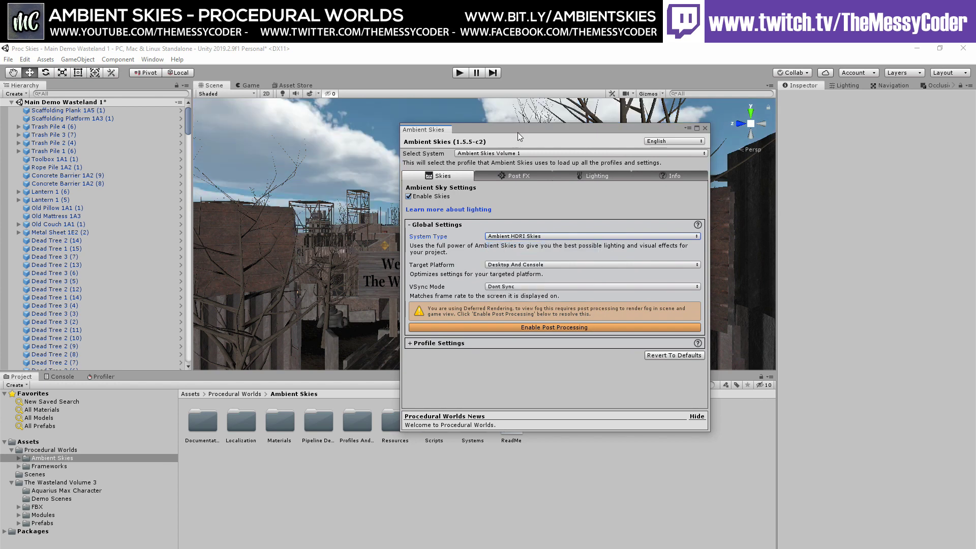
pyautogui.moveTo(518, 131); pyautogui.dragTo(530, 148)
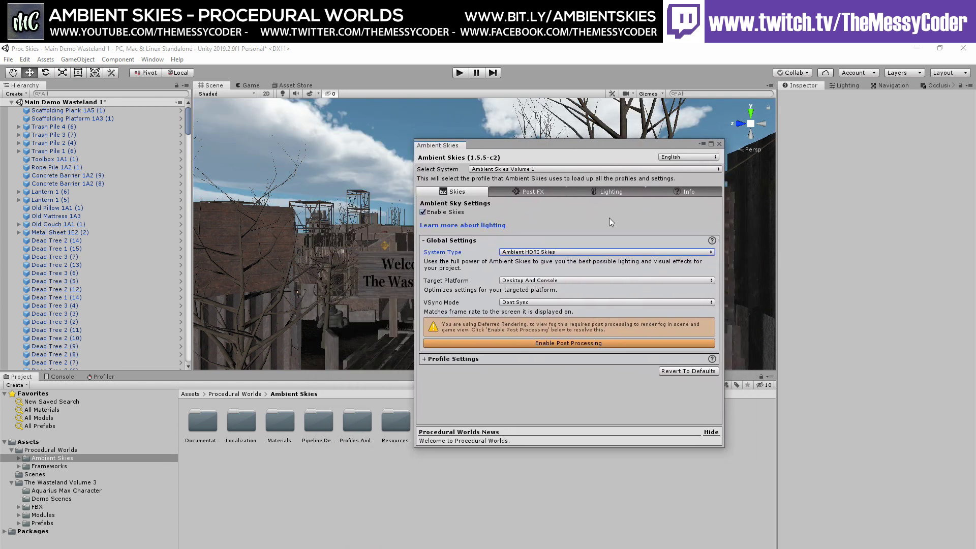
# Show the Global Settings help descriptions and scroll through them
pyautogui.click(712, 240)
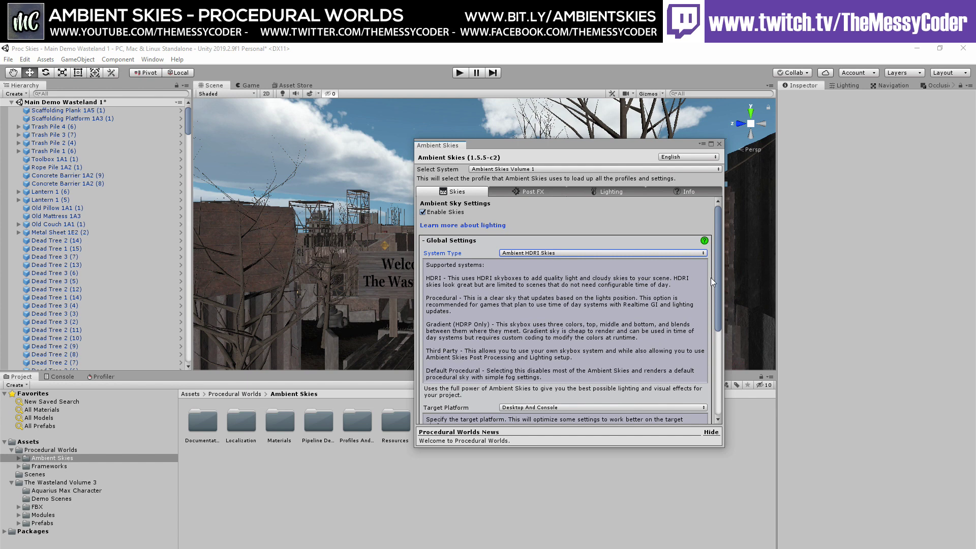
pyautogui.moveTo(718, 280); pyautogui.dragTo(720, 299)
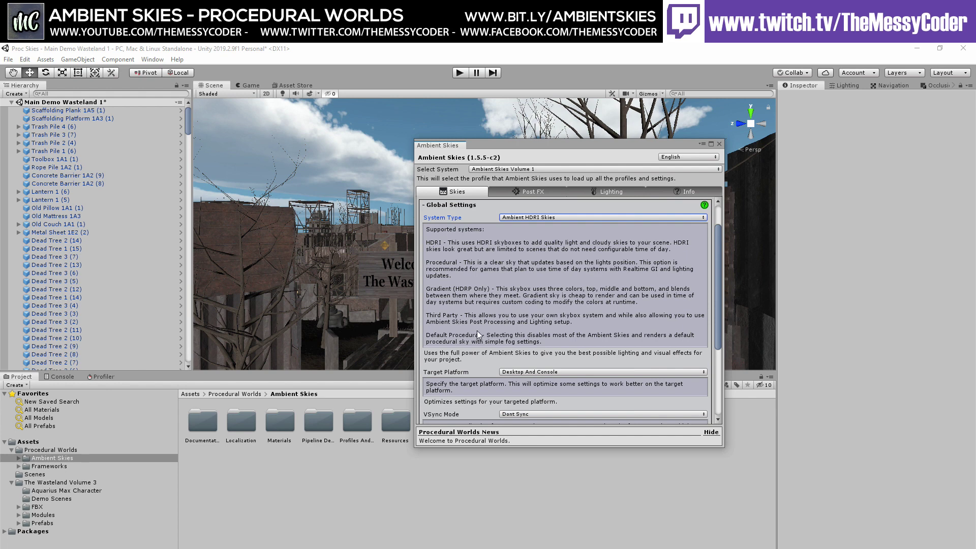
pyautogui.scroll(-1, 486, 330)
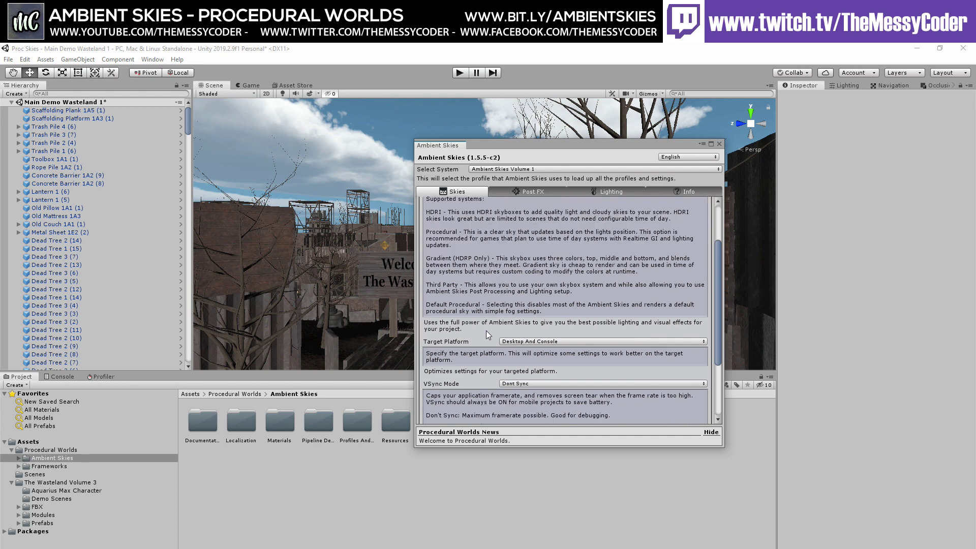
pyautogui.scroll(3, 550, 305)
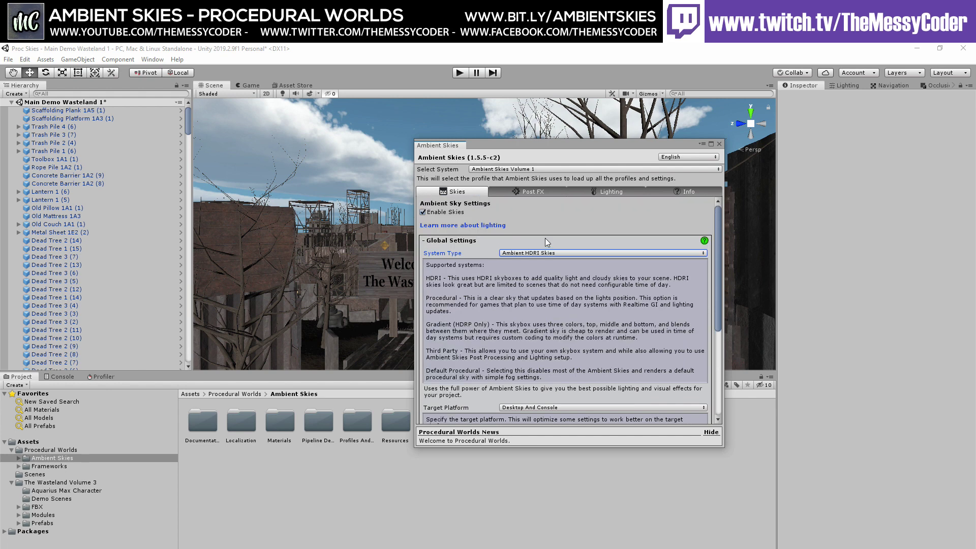
# Try Default Procedural, return System Type to Ambient HDRI Skies, and hide the help text
pyautogui.click(545, 253)
pyautogui.click(553, 300)
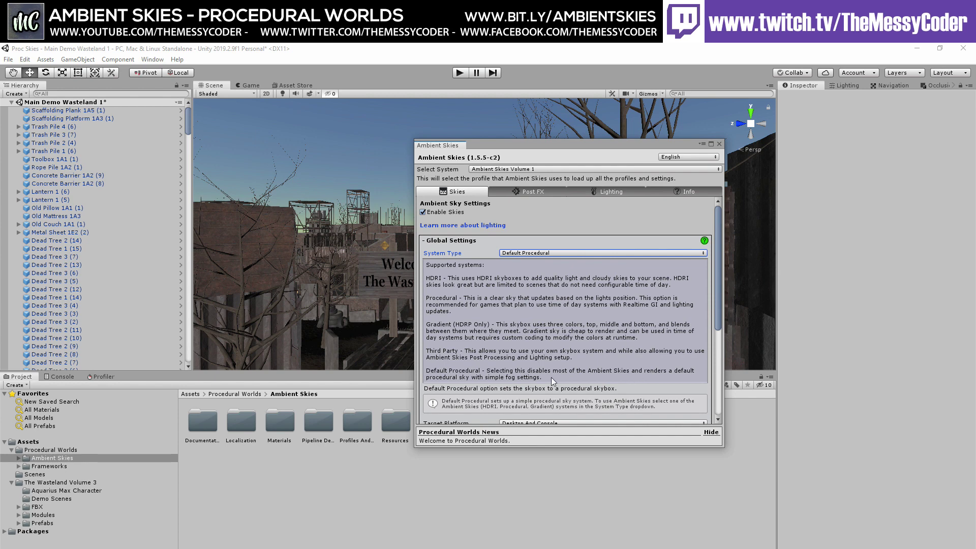
pyautogui.click(534, 253)
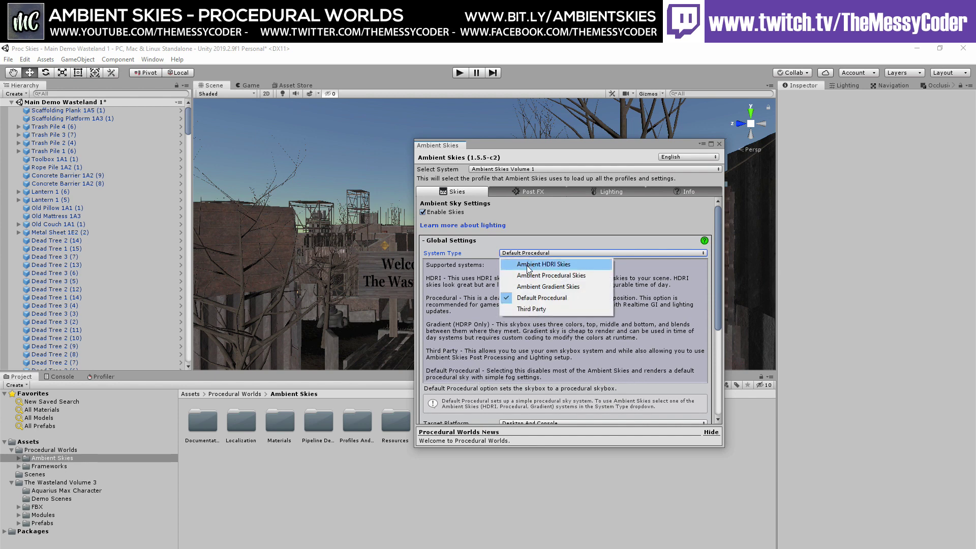
pyautogui.click(528, 266)
pyautogui.scroll(-1, 679, 213)
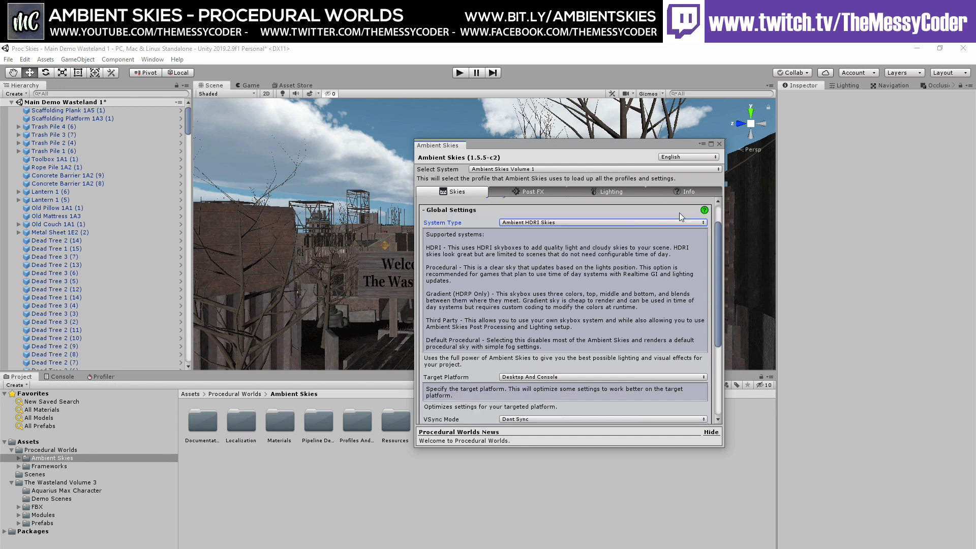
pyautogui.click(704, 211)
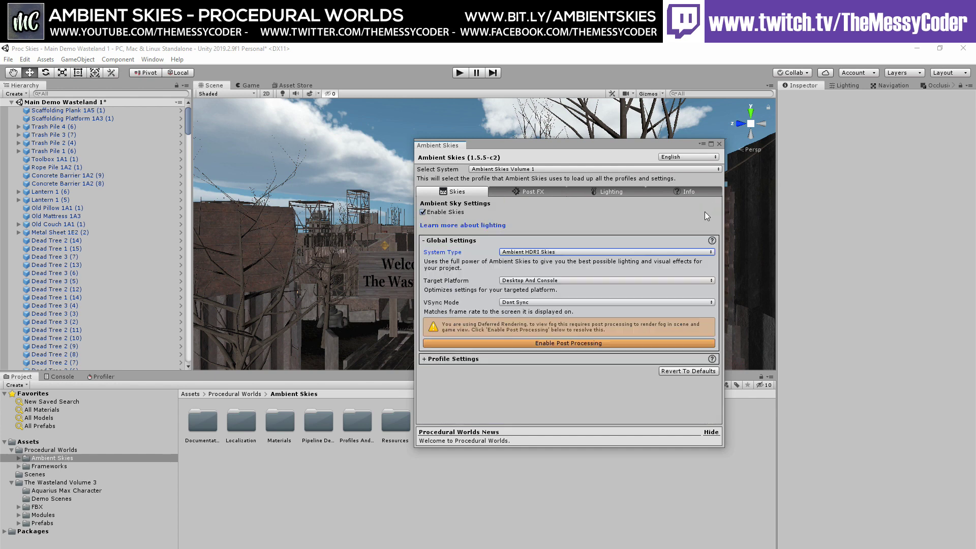
# Keep Desktop And Console as target platform and enable post processing so fog renders
pyautogui.click(523, 283)
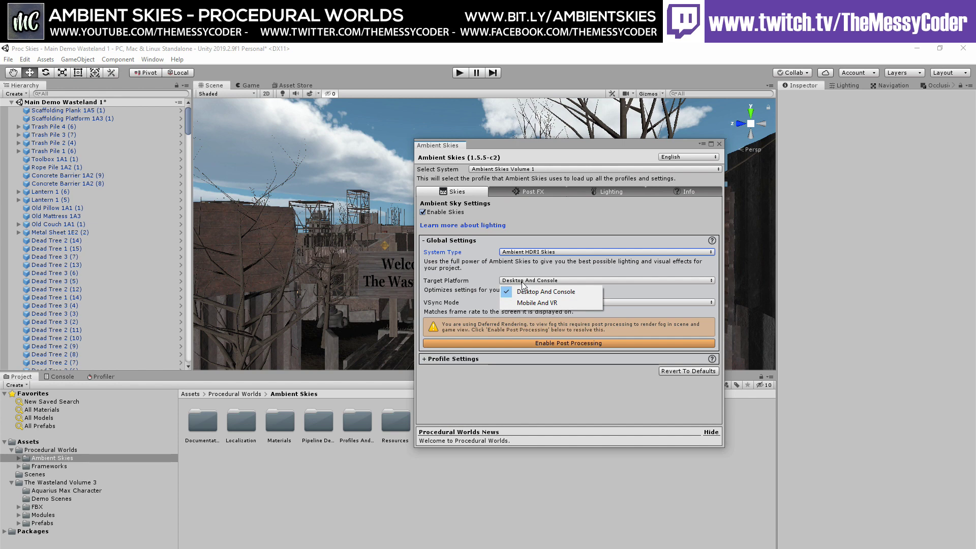
pyautogui.click(557, 273)
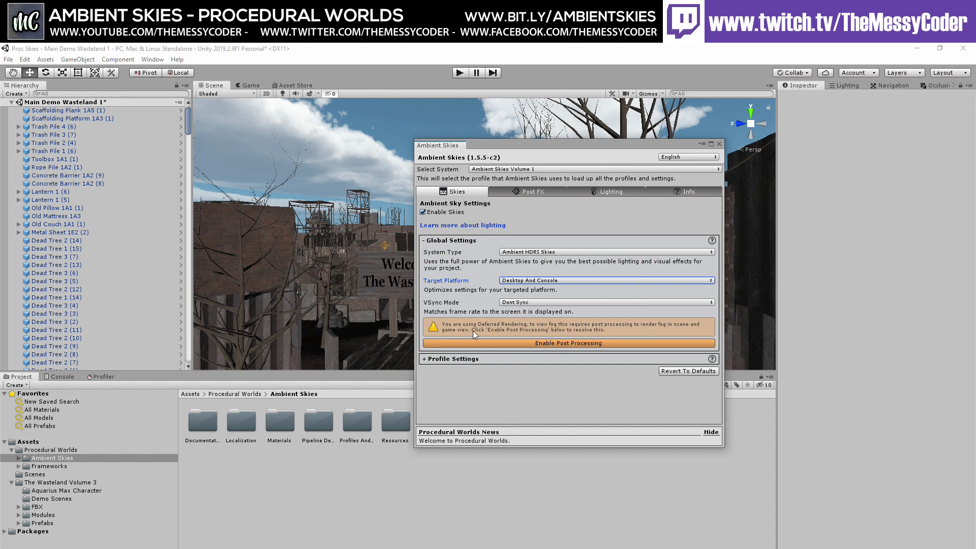
pyautogui.click(566, 343)
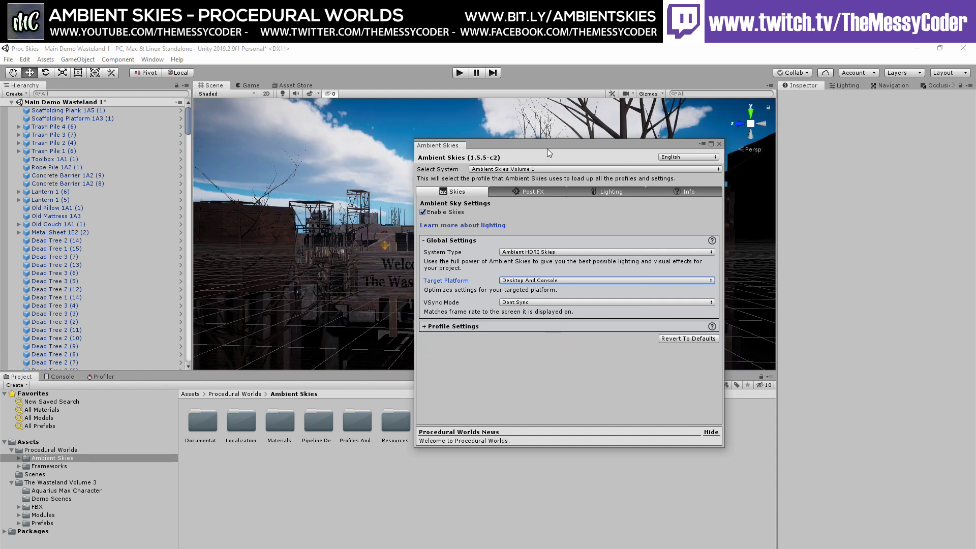
pyautogui.moveTo(547, 148); pyautogui.dragTo(600, 181)
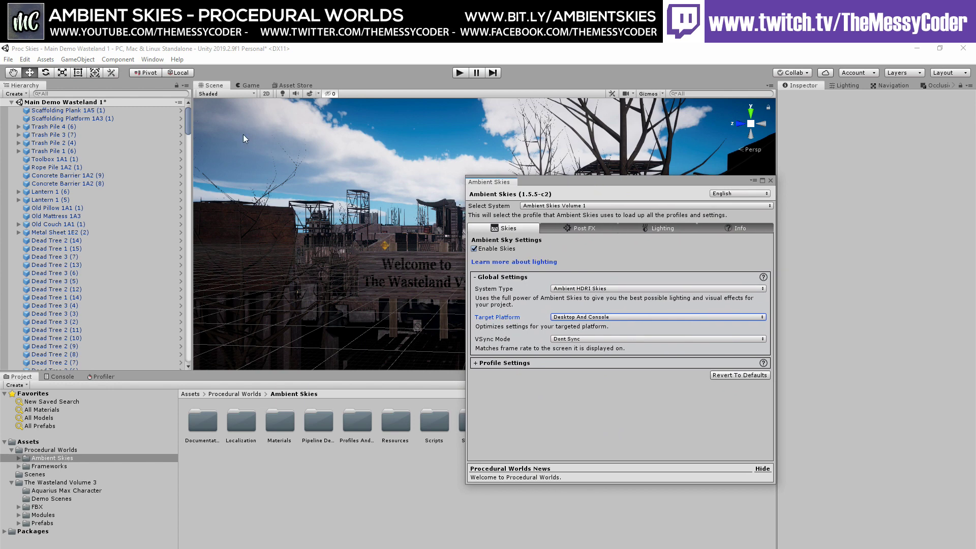
# Expand Profile Settings and its Sun, Skybox and Ambient Settings foldouts
pyautogui.click(476, 364)
pyautogui.scroll(-2, 558, 366)
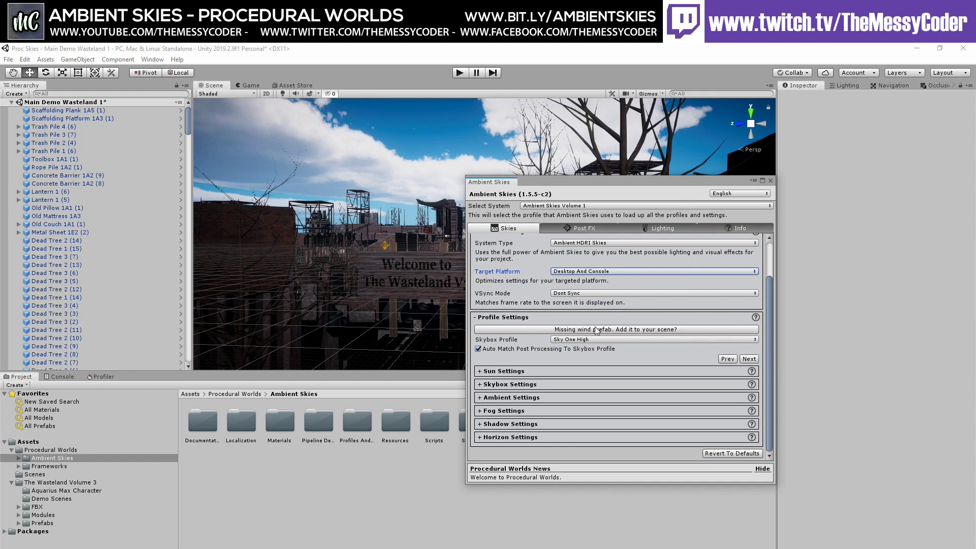
pyautogui.click(519, 373)
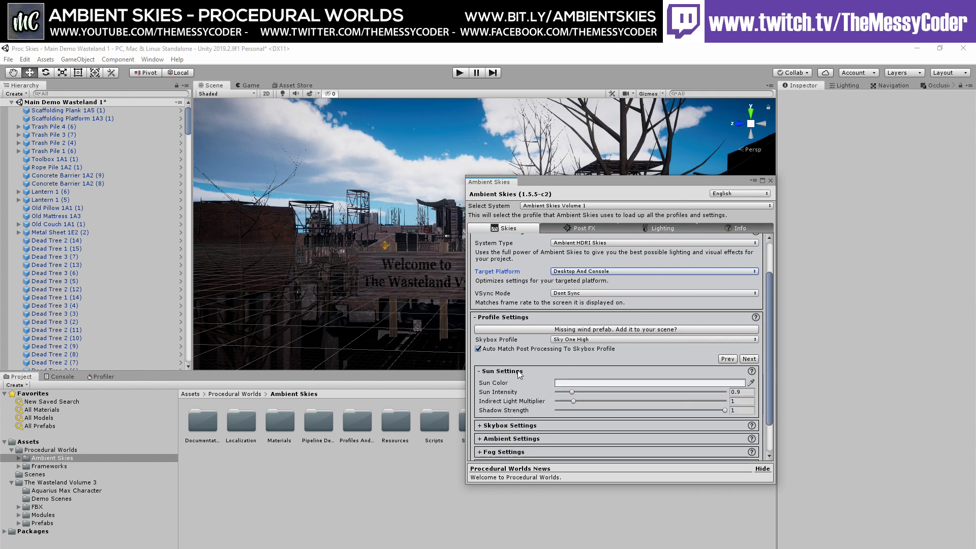
pyautogui.scroll(-1, 522, 385)
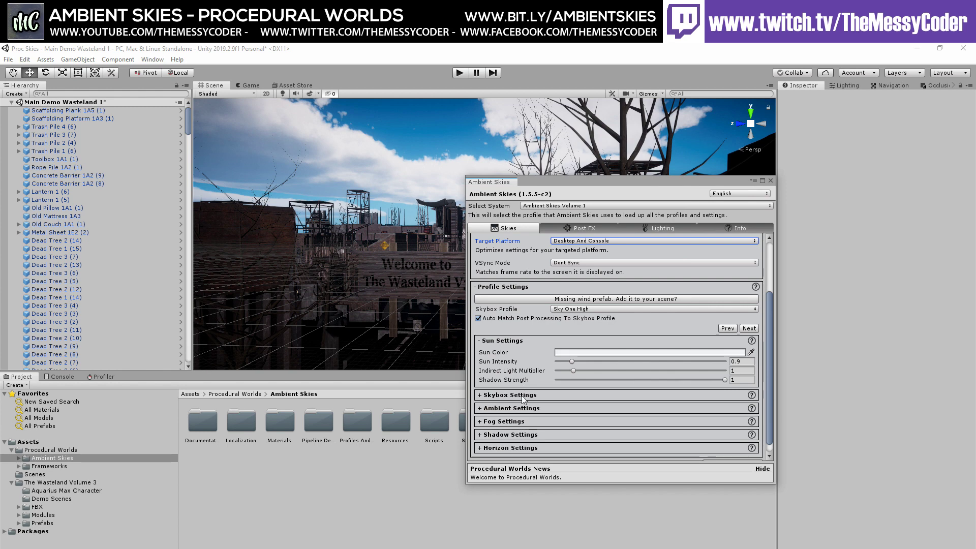
pyautogui.click(523, 396)
pyautogui.scroll(-2, 522, 397)
pyautogui.click(521, 398)
pyautogui.scroll(-1, 521, 399)
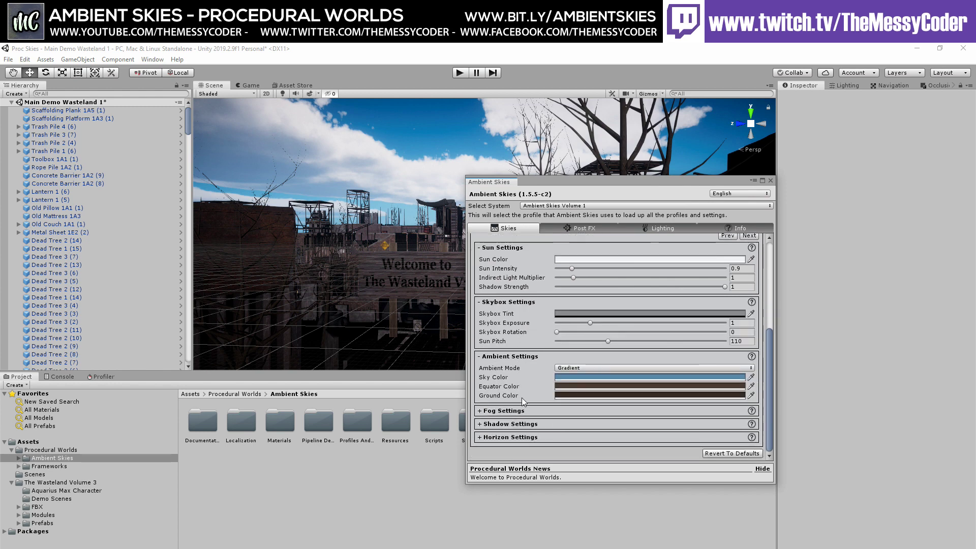
# Expand the Fog, Shadow and Horizon Settings foldouts, briefly showing the Horizon help text
pyautogui.click(513, 410)
pyautogui.scroll(-1, 514, 409)
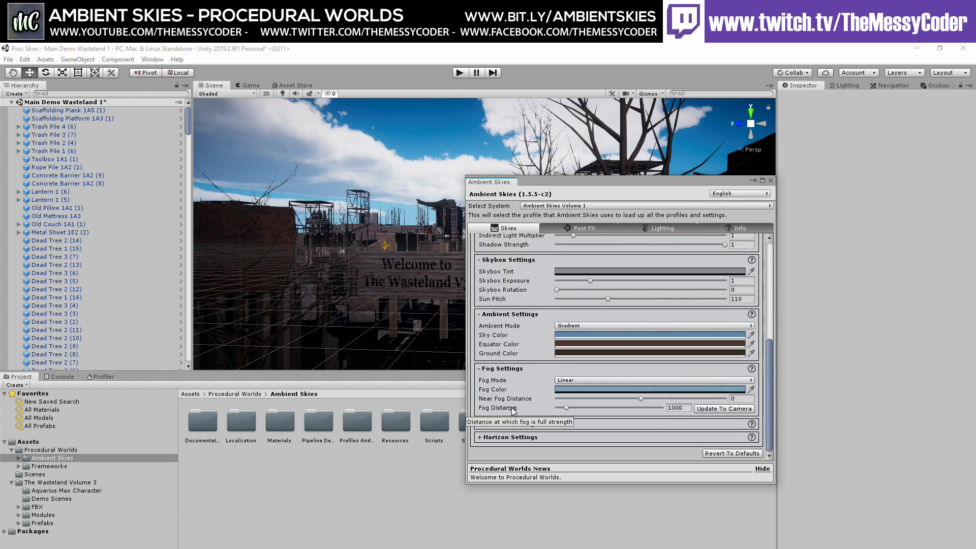
pyautogui.click(528, 425)
pyautogui.scroll(-2, 526, 433)
pyautogui.click(524, 436)
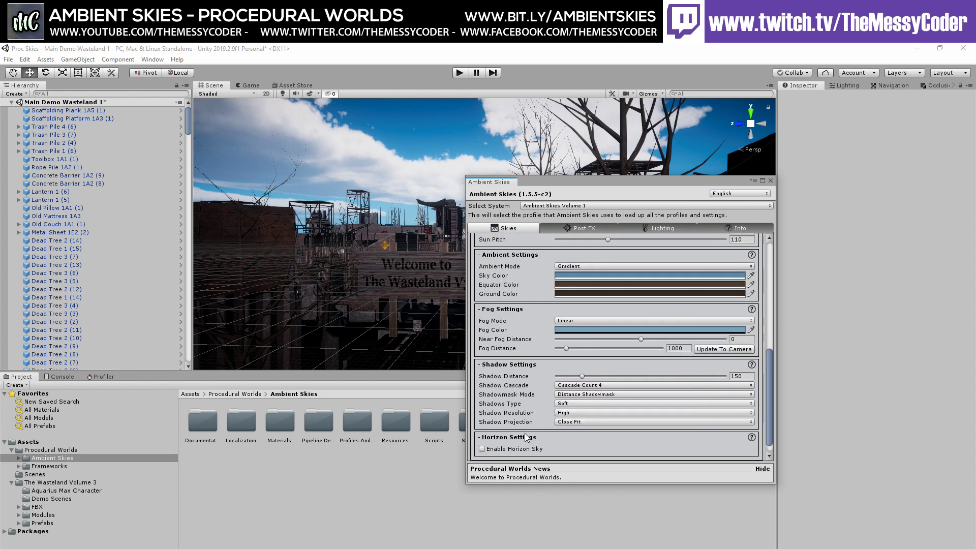
pyautogui.scroll(-1, 524, 434)
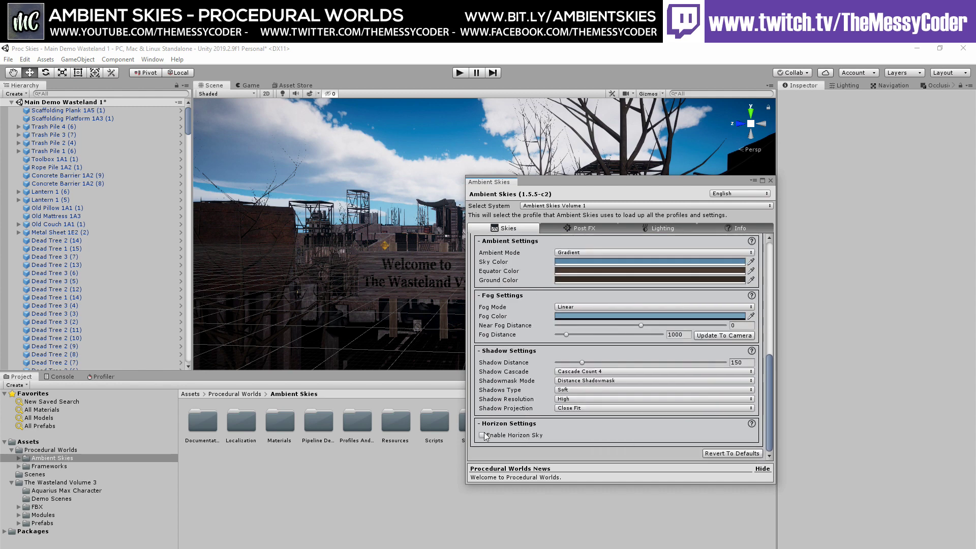
pyautogui.click(752, 422)
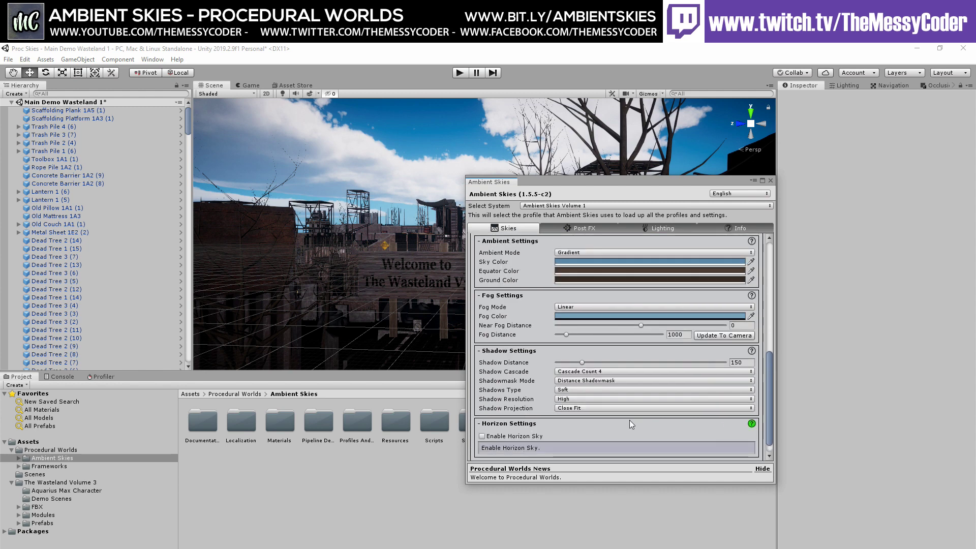
pyautogui.scroll(-1, 541, 430)
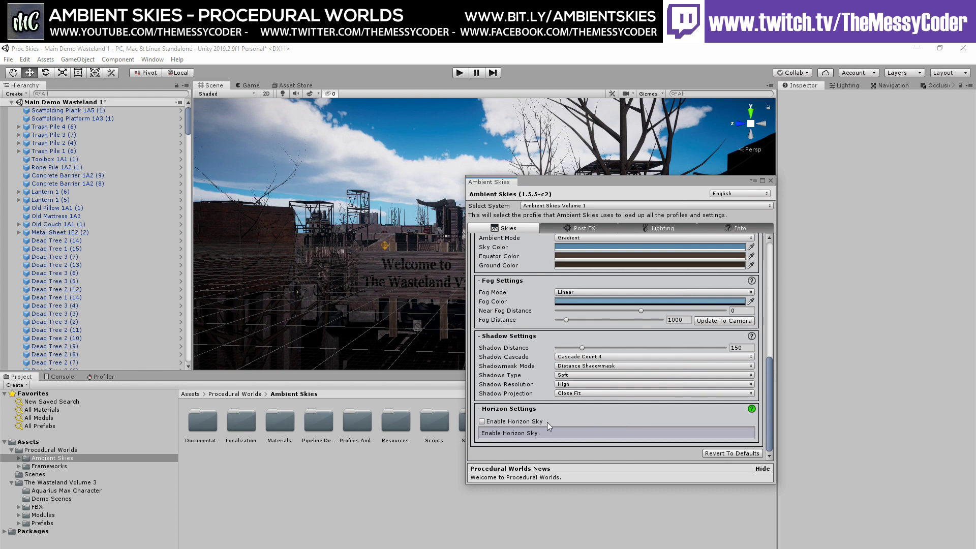
pyautogui.click(752, 410)
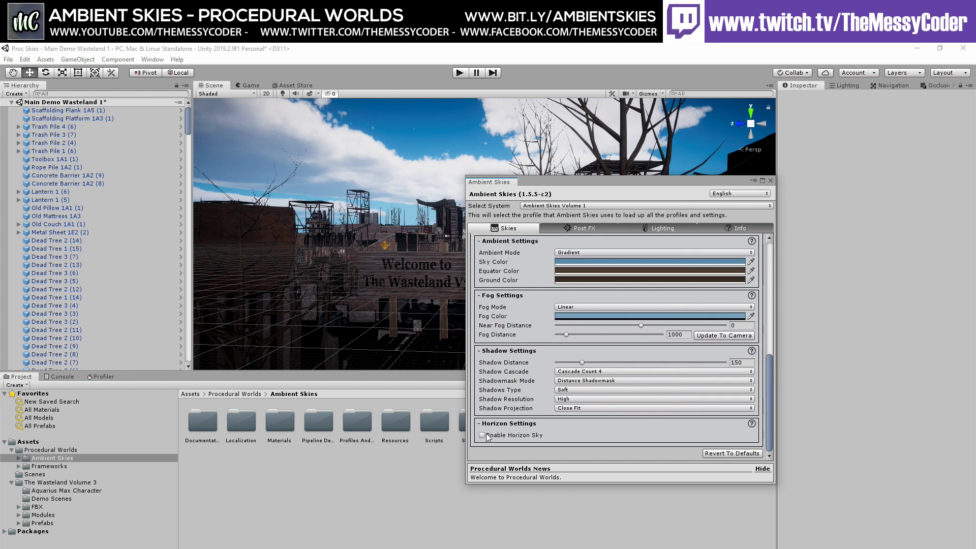
# Tick Enable Horizon Sky, then scroll back up to Profile Settings
pyautogui.click(484, 435)
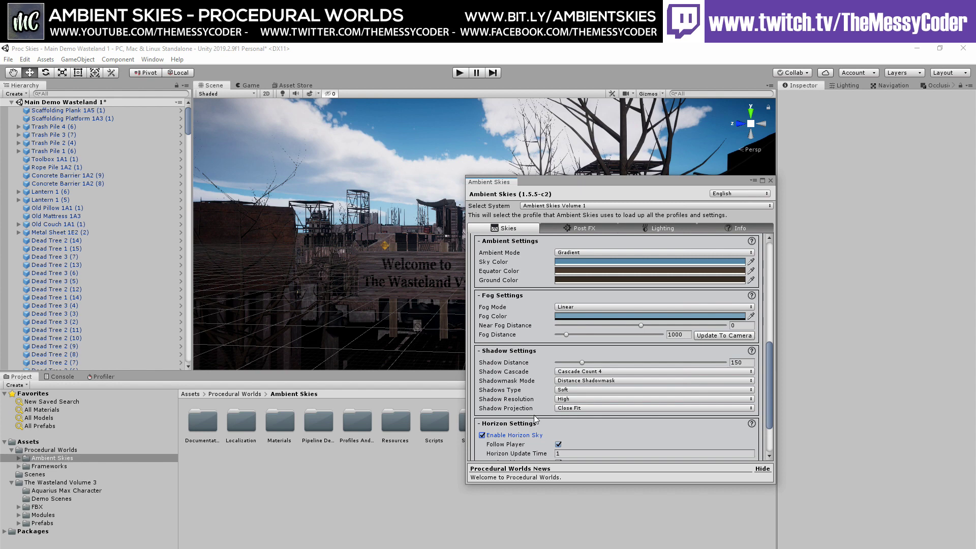
pyautogui.scroll(-4, 535, 418)
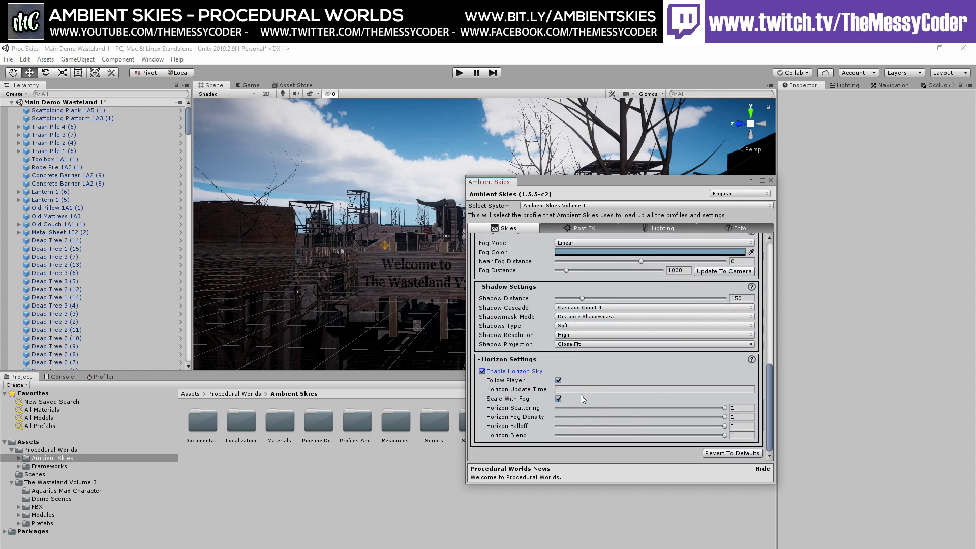
pyautogui.scroll(10, 581, 395)
pyautogui.scroll(3, 545, 274)
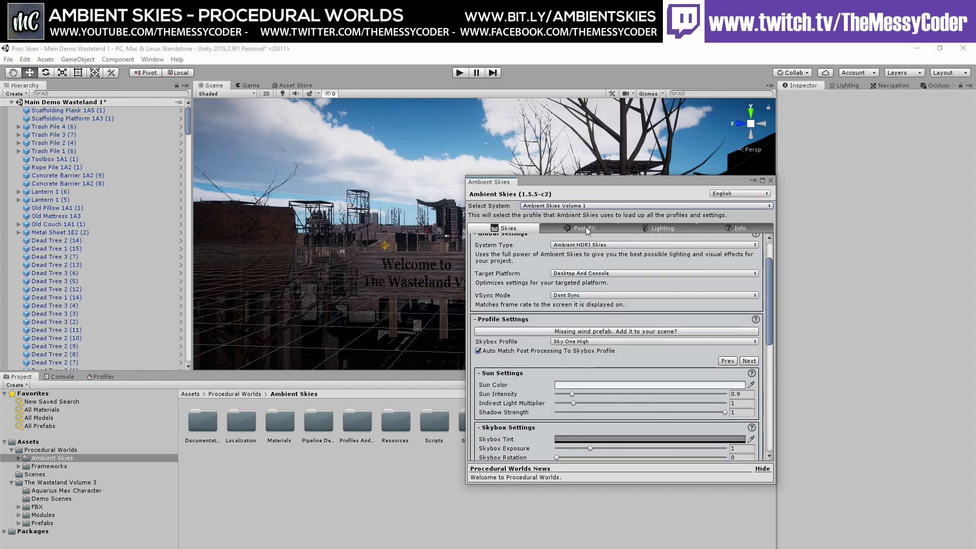
pyautogui.scroll(2, 586, 324)
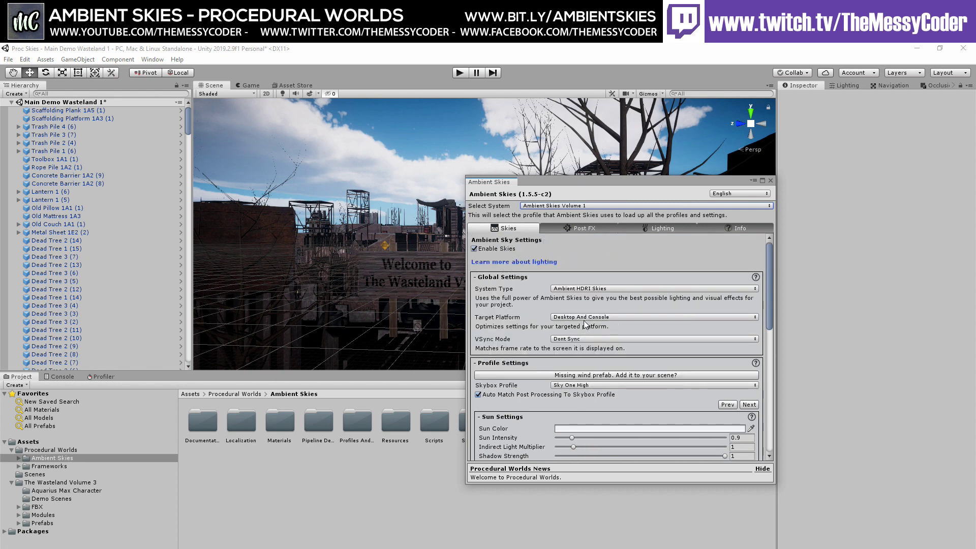
pyautogui.scroll(-4, 545, 364)
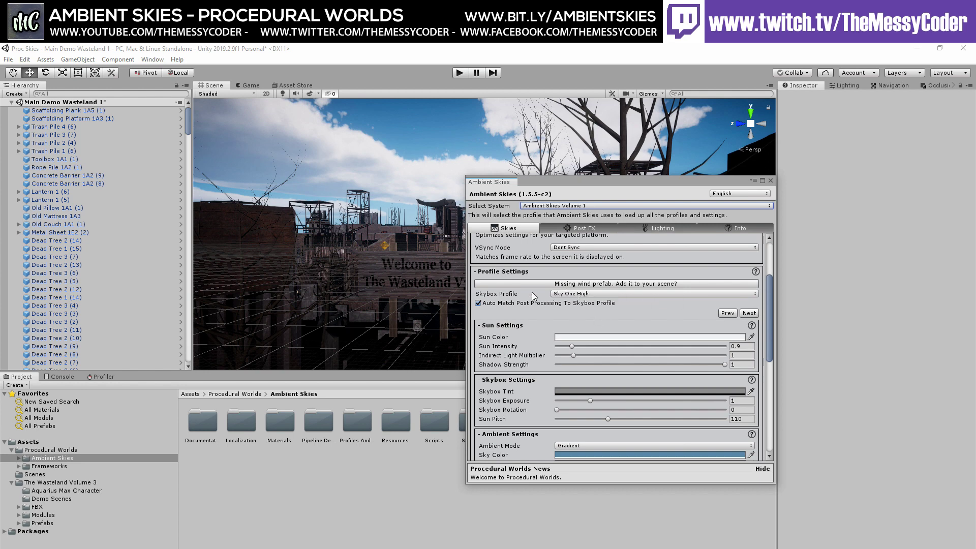
# Cycle the skybox profile through Sky Five Low, Mid and High, ending on Sky Six Low
pyautogui.click(580, 295)
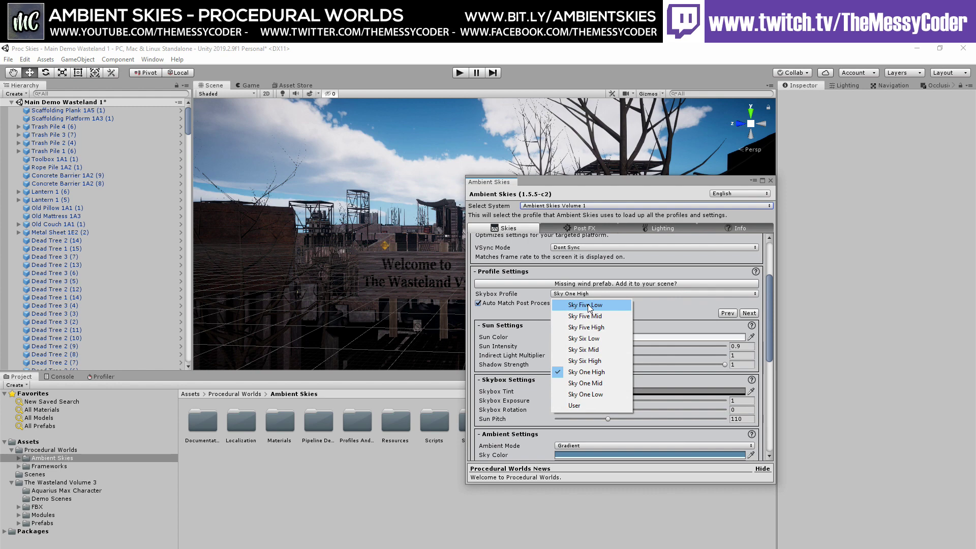
pyautogui.click(590, 306)
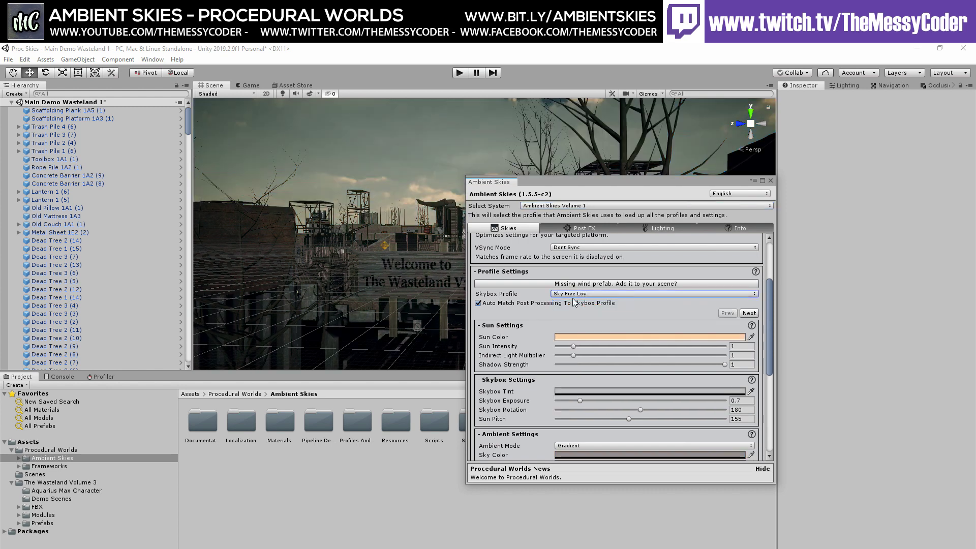
pyautogui.click(572, 294)
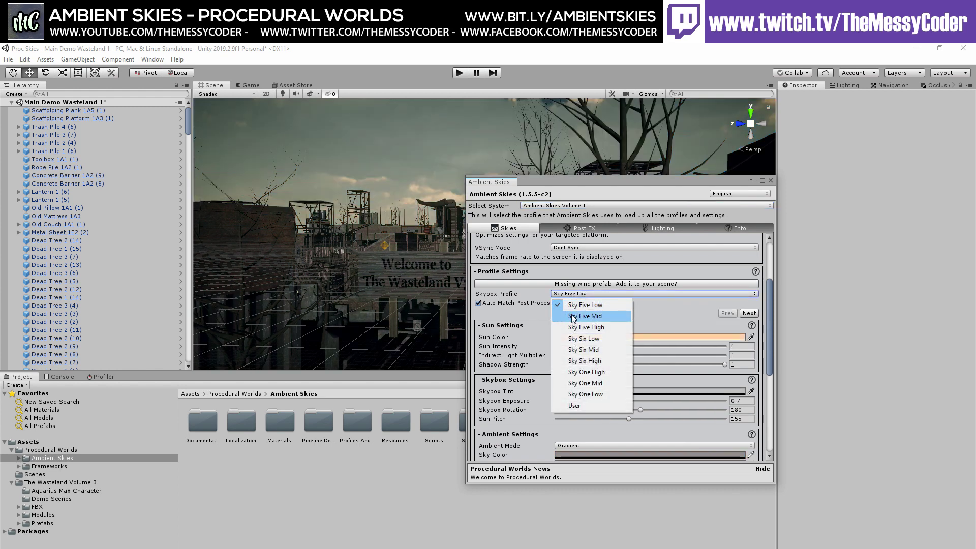
pyautogui.click(573, 316)
pyautogui.click(572, 296)
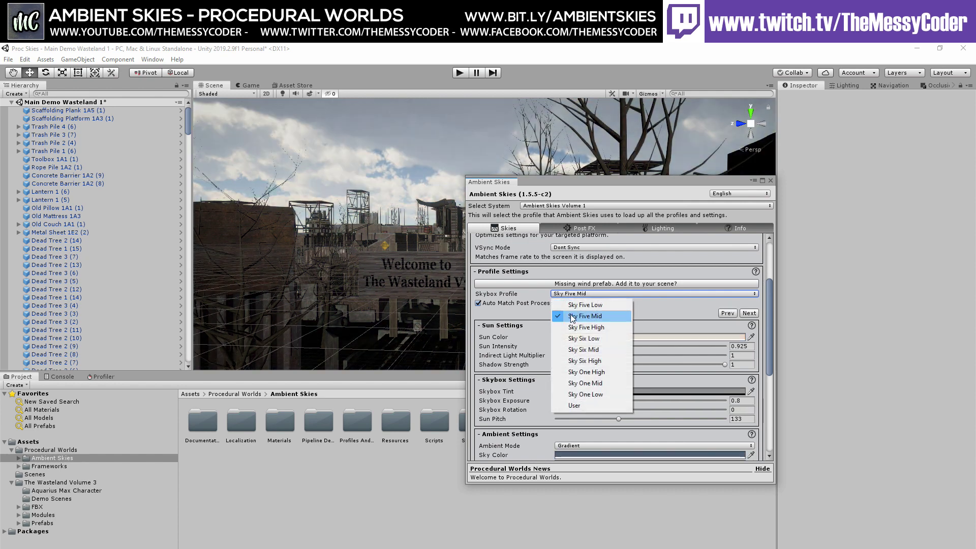
pyautogui.click(574, 326)
pyautogui.click(571, 294)
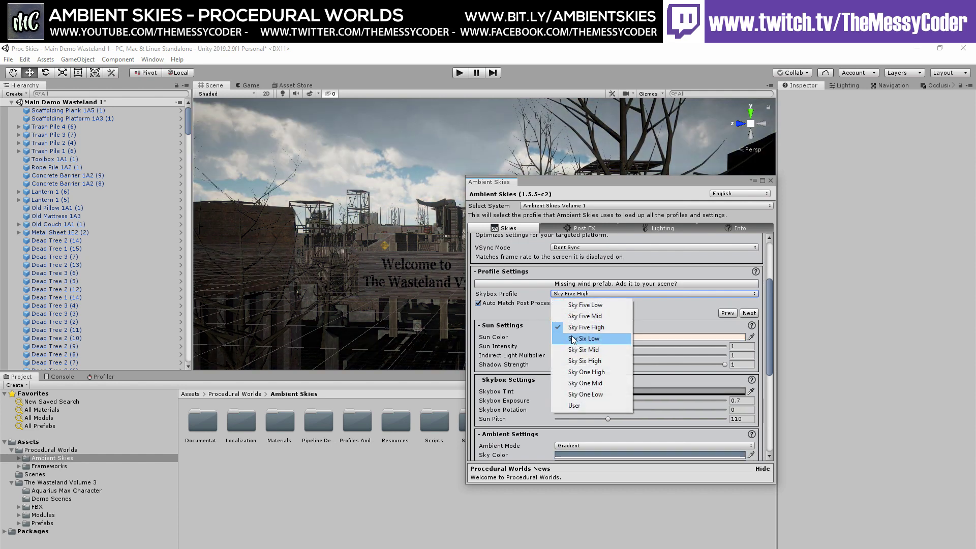
pyautogui.click(583, 338)
# Move the Ambient Skies window to the lower right and preview the Game view
pyautogui.moveTo(584, 185); pyautogui.dragTo(785, 261)
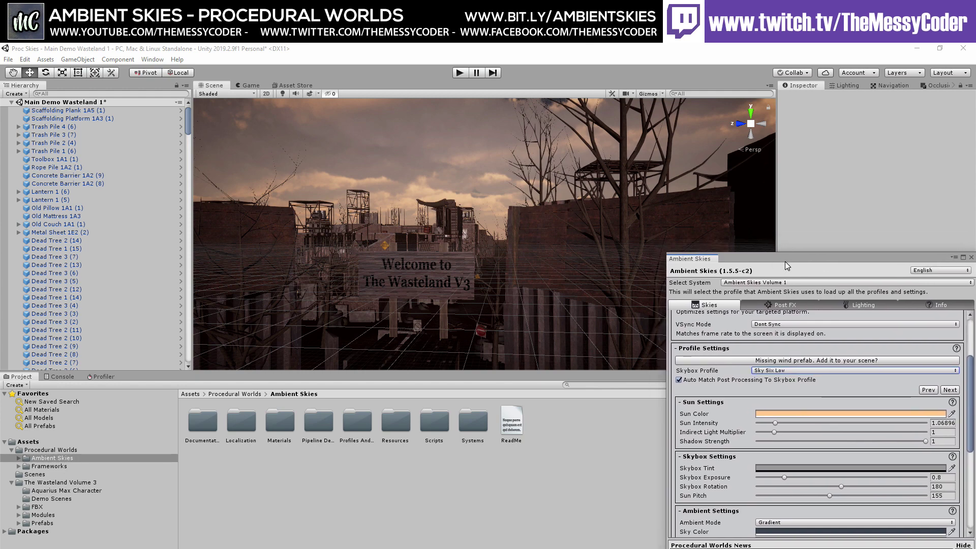
pyautogui.click(250, 86)
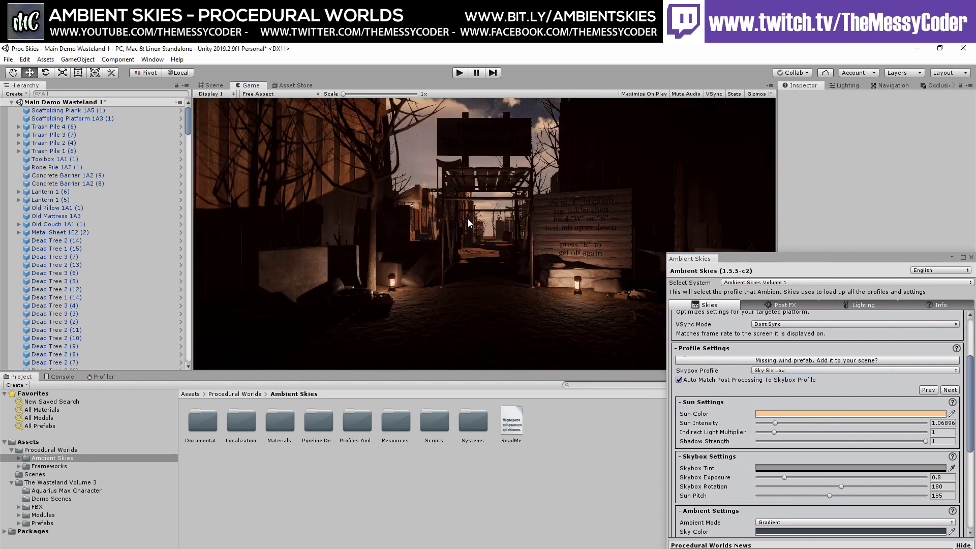
pyautogui.click(212, 86)
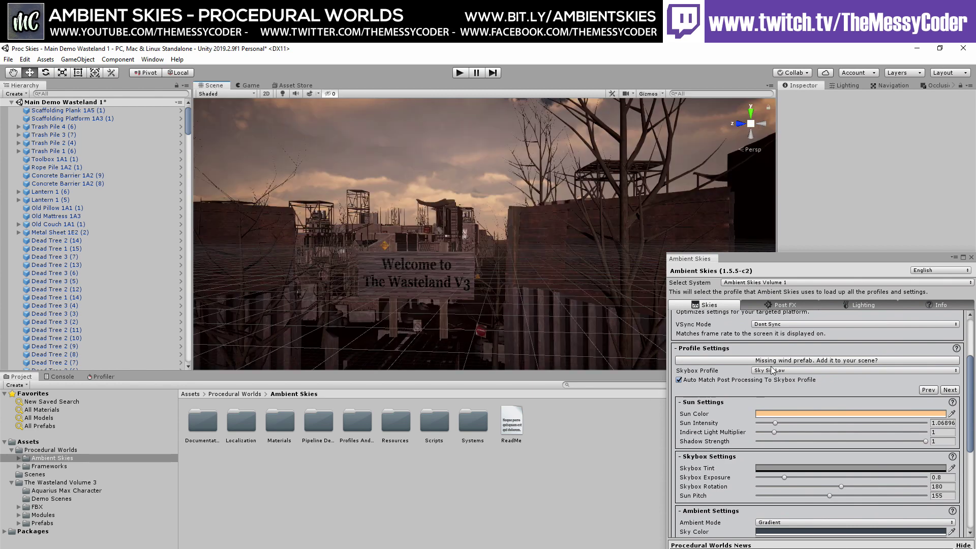
# Compare the Sky Six Mid, Sky Six High and Sky One High skybox profiles
pyautogui.click(788, 370)
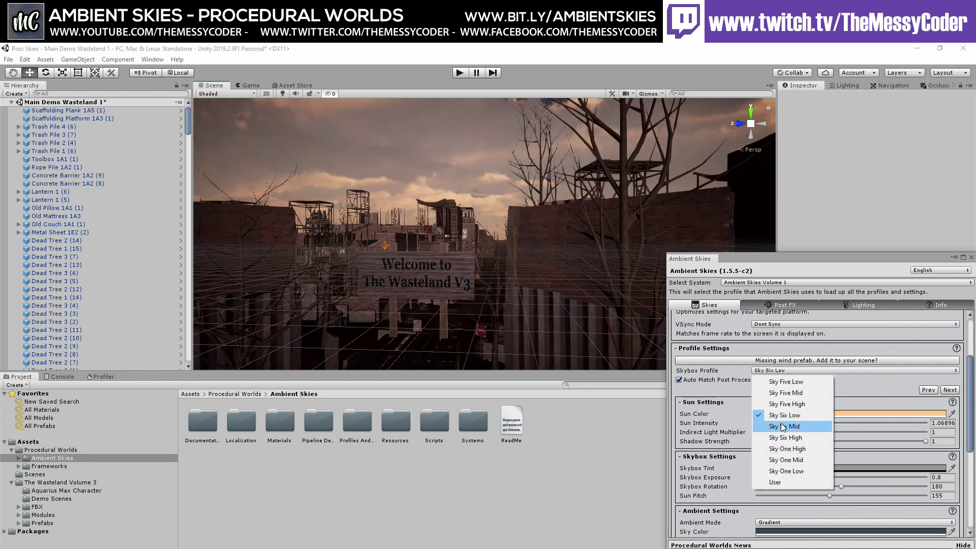
pyautogui.click(781, 423)
pyautogui.click(782, 370)
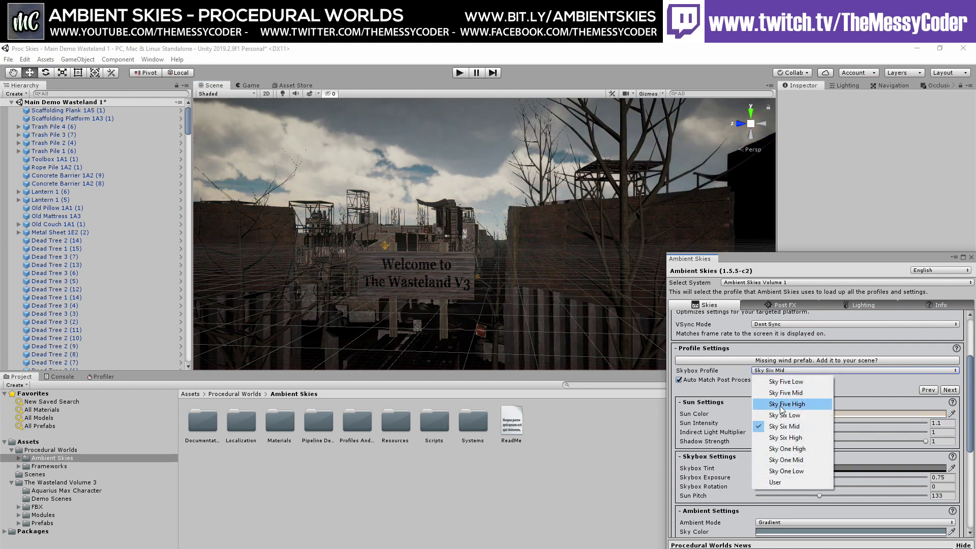
pyautogui.click(785, 434)
pyautogui.click(779, 370)
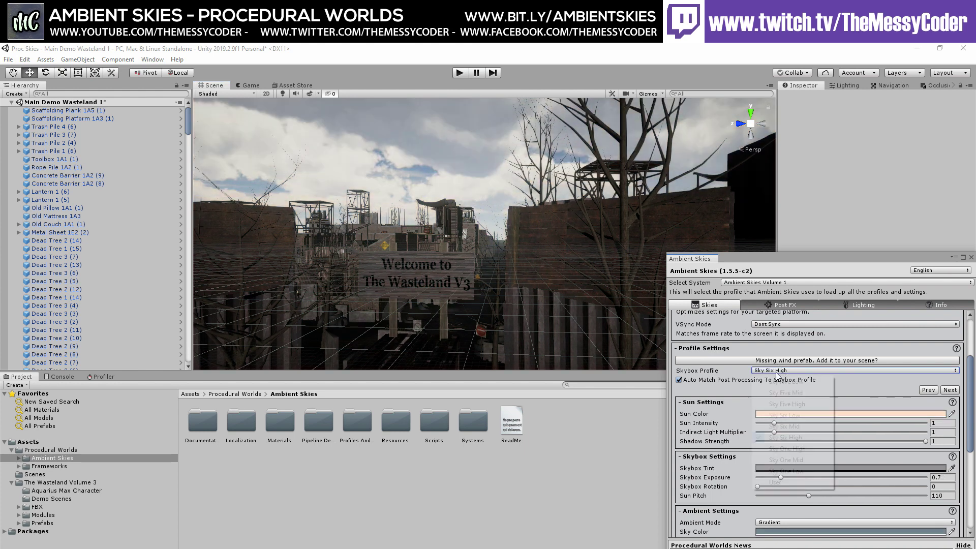
pyautogui.click(792, 452)
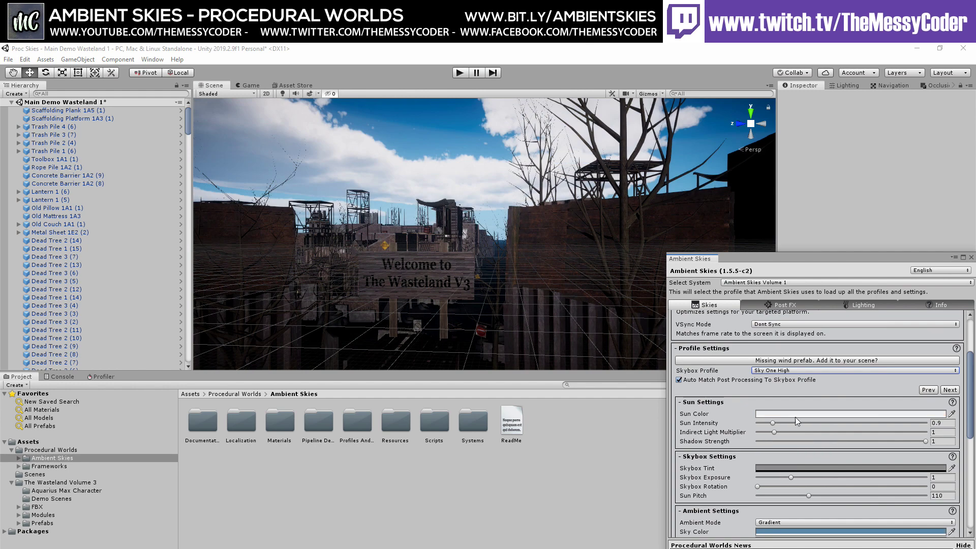
# Compare Sky Five High and Five Mid, then settle on the Sky Five Low profile
pyautogui.click(780, 371)
pyautogui.click(778, 384)
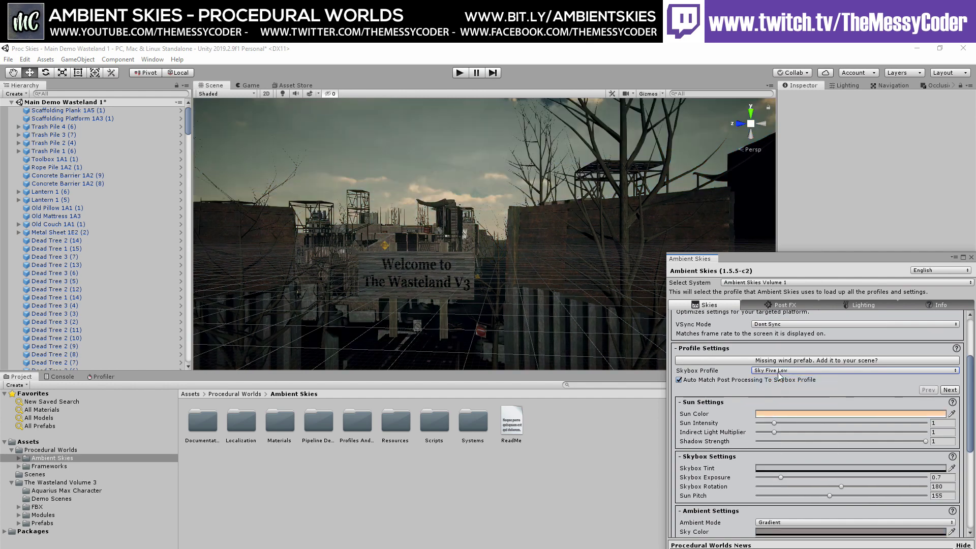
pyautogui.click(781, 371)
pyautogui.click(809, 403)
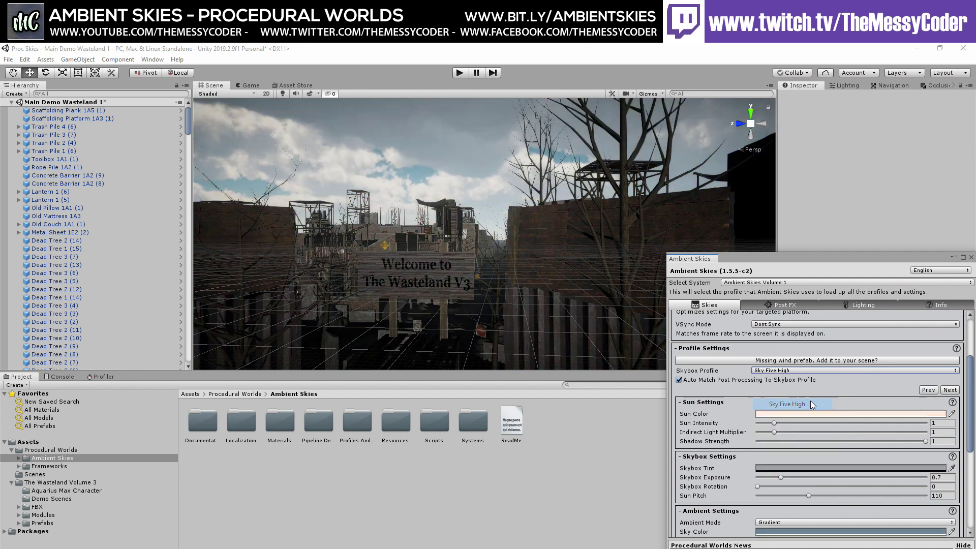
pyautogui.click(781, 371)
pyautogui.click(785, 392)
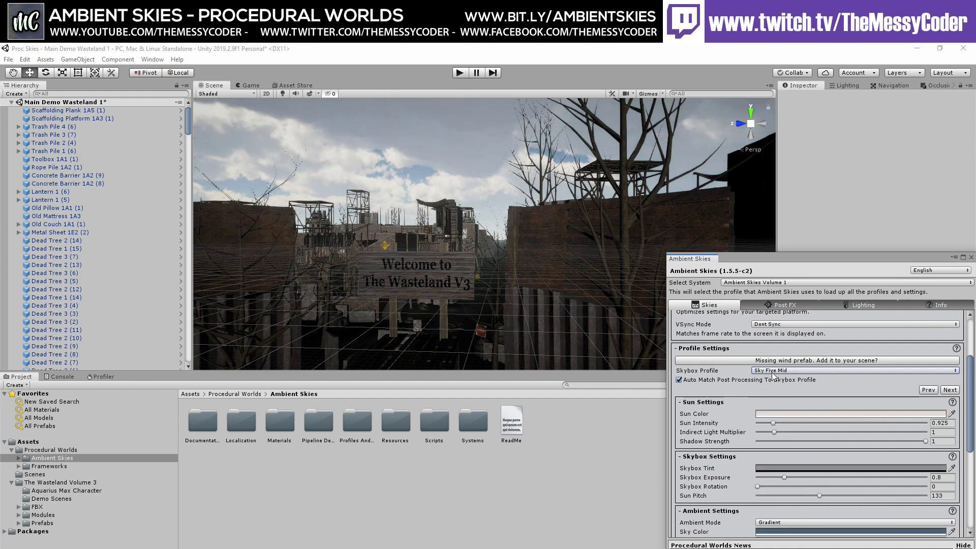
pyautogui.click(776, 370)
pyautogui.click(777, 382)
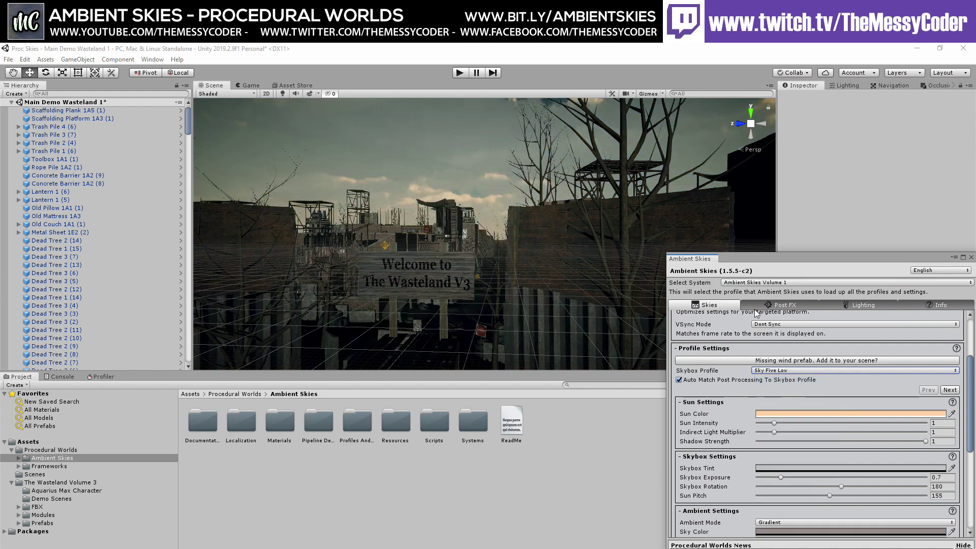
# Show the Post FX main and profile settings in an enlarged Ambient Skies panel
pyautogui.click(783, 304)
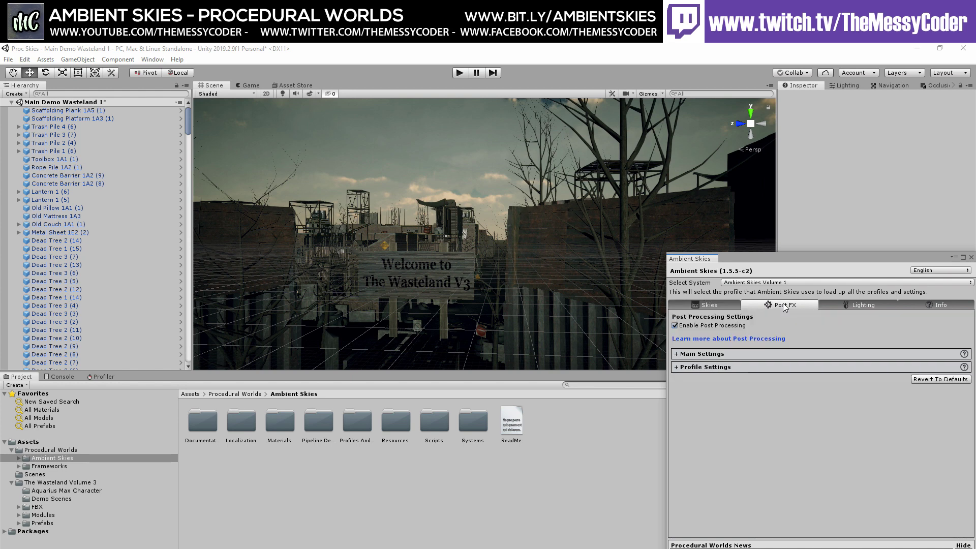
pyautogui.click(723, 354)
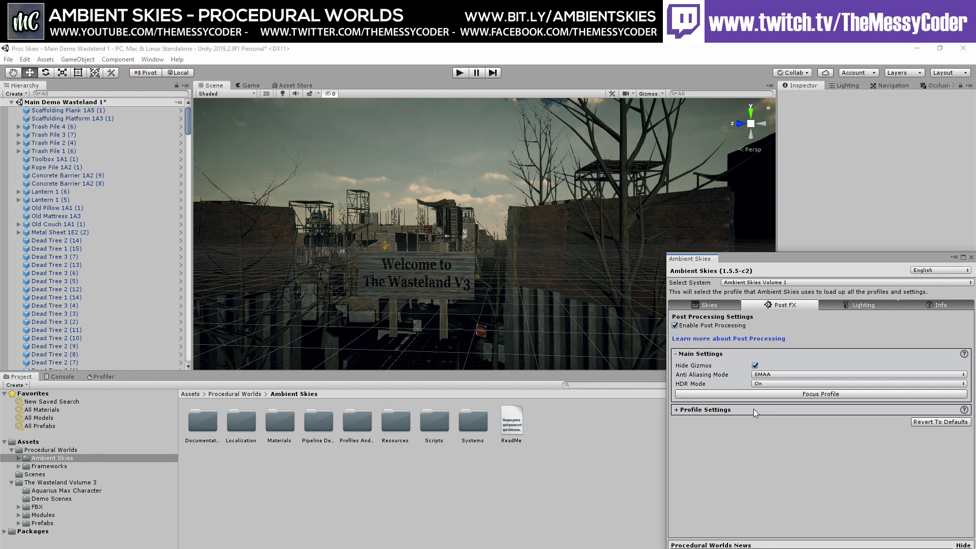
pyautogui.click(697, 409)
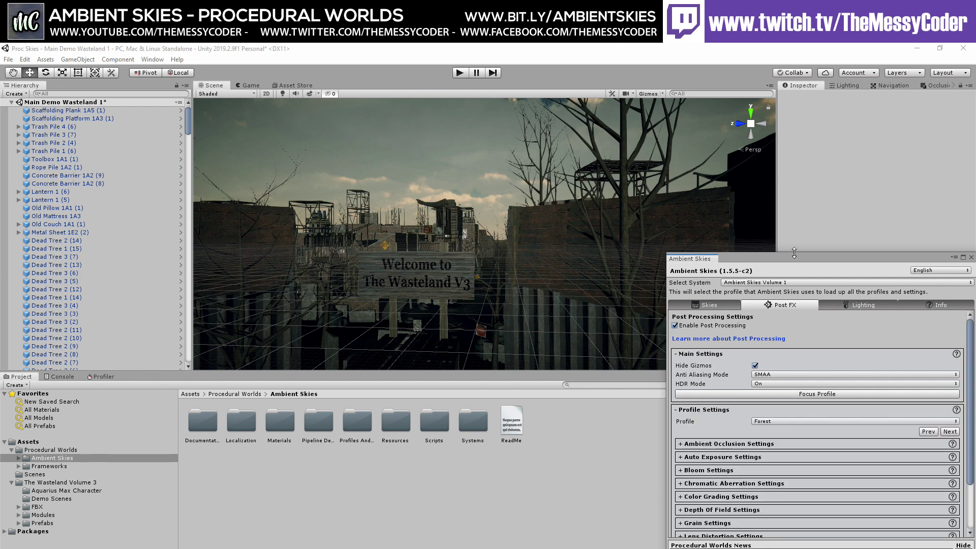
pyautogui.moveTo(793, 253); pyautogui.dragTo(788, 165)
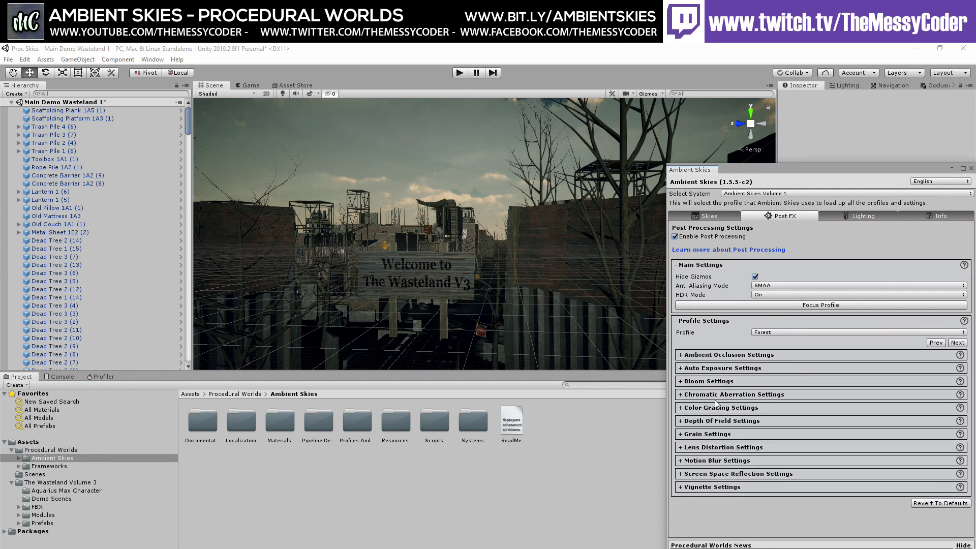
# Review the Forest profile's Depth Of Field (aperture 7.5, focal length 30) and Bloom, then list the profiles
pyautogui.click(716, 421)
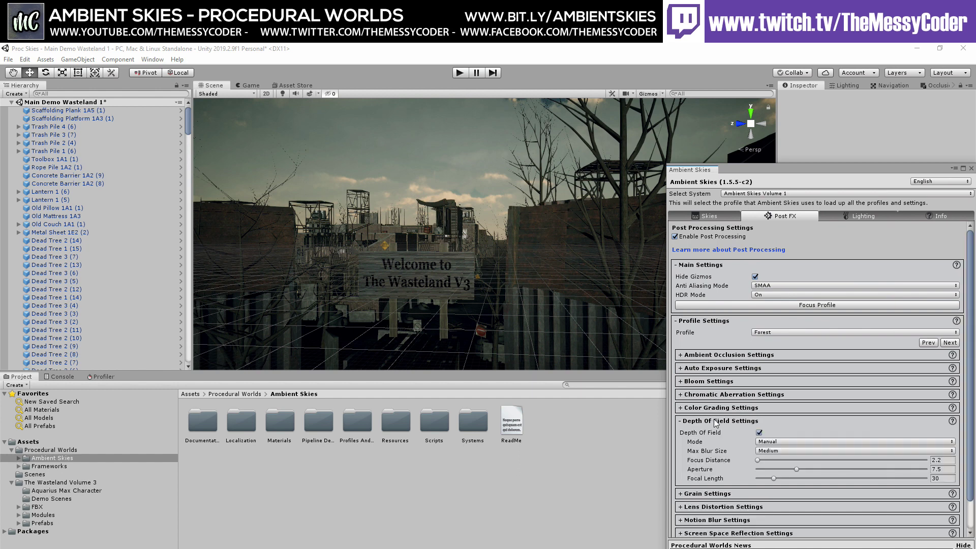
pyautogui.click(716, 422)
pyautogui.click(726, 382)
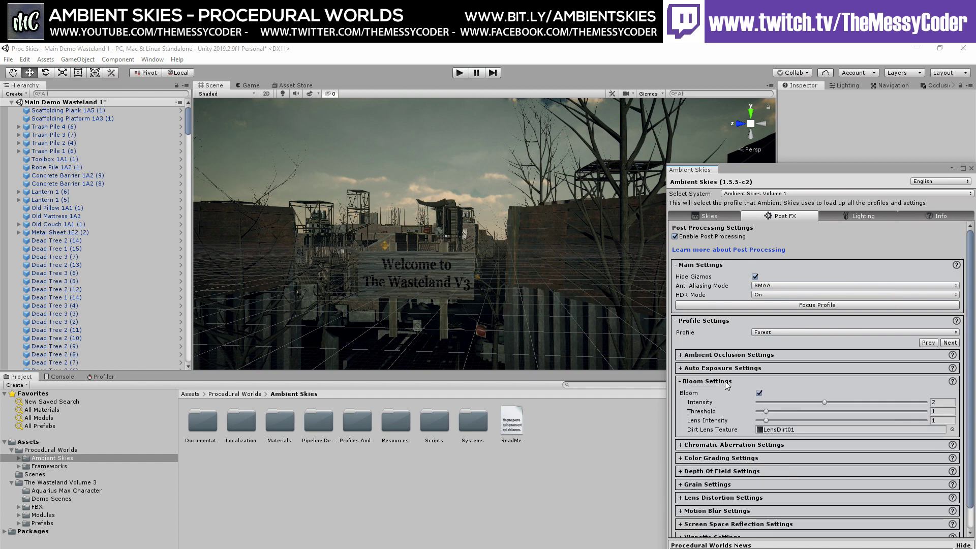
pyautogui.click(727, 382)
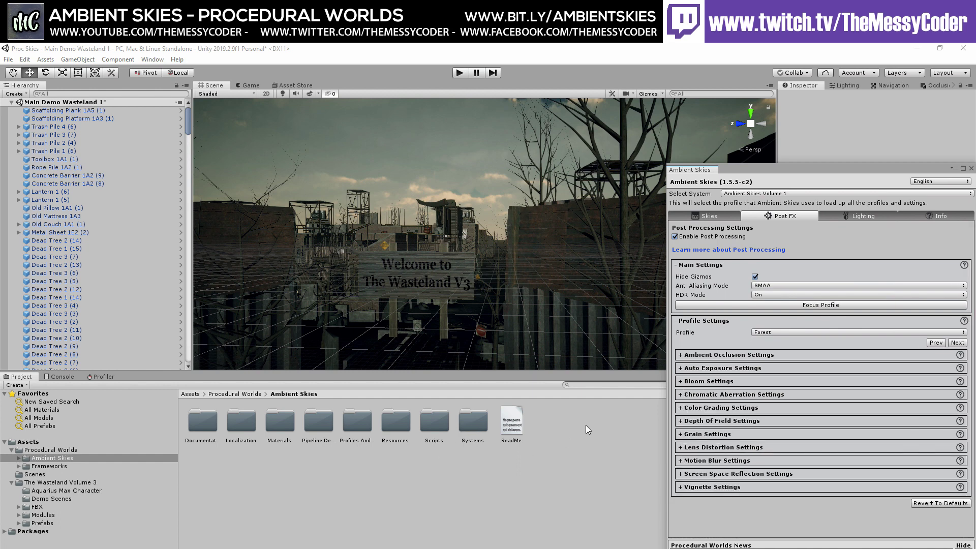
pyautogui.click(736, 420)
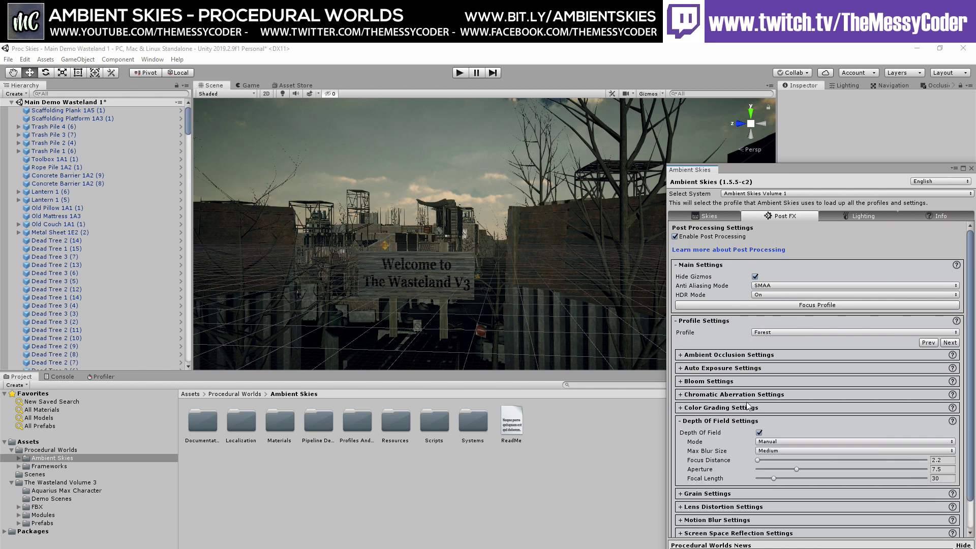
pyautogui.click(770, 331)
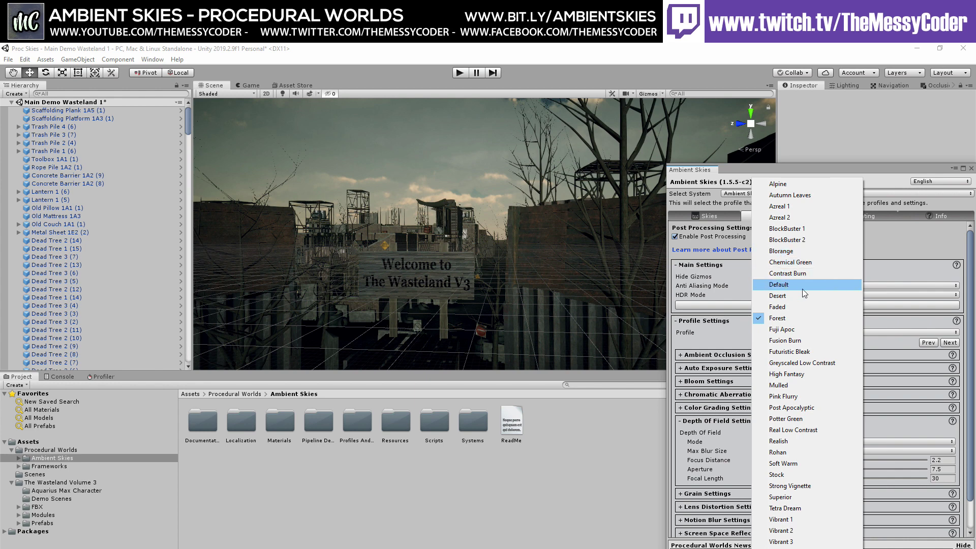
# Try the Post Apocalyptic, Fuji Apoc, Strong Vignette and Potter Green post-processing profiles
pyautogui.click(799, 407)
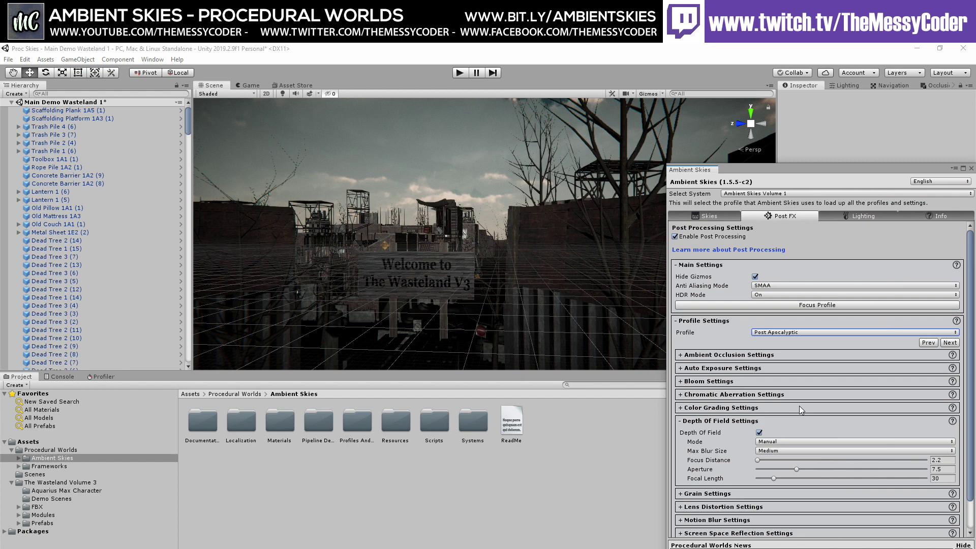
pyautogui.click(782, 335)
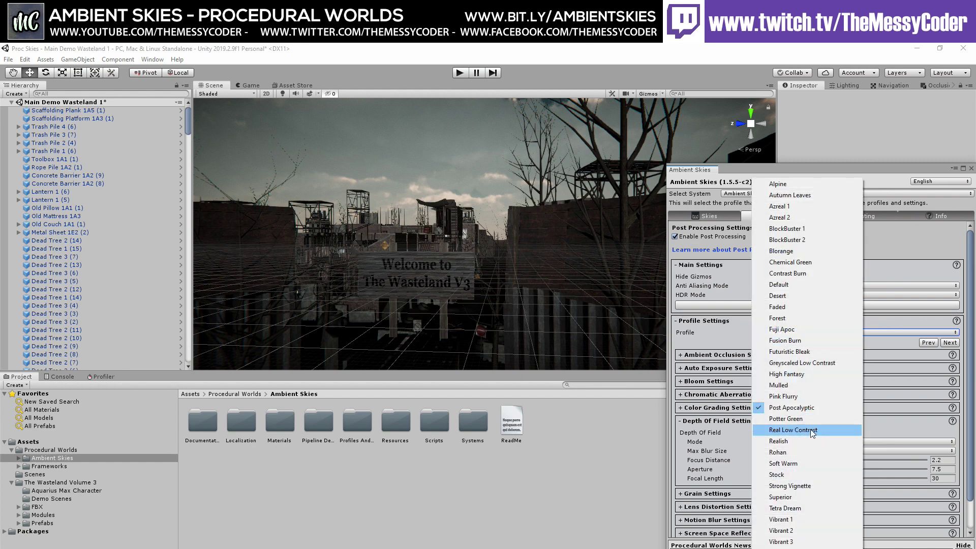
pyautogui.click(804, 453)
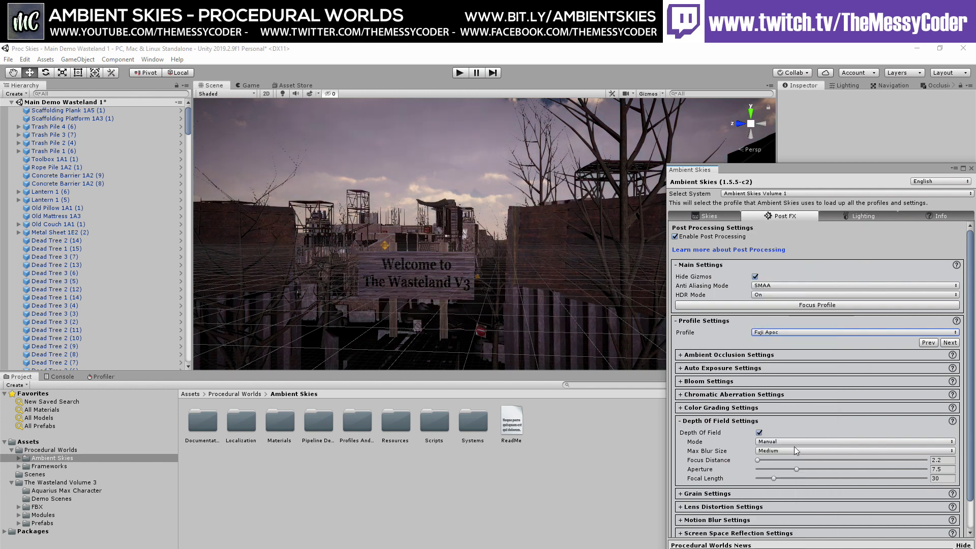
pyautogui.click(766, 333)
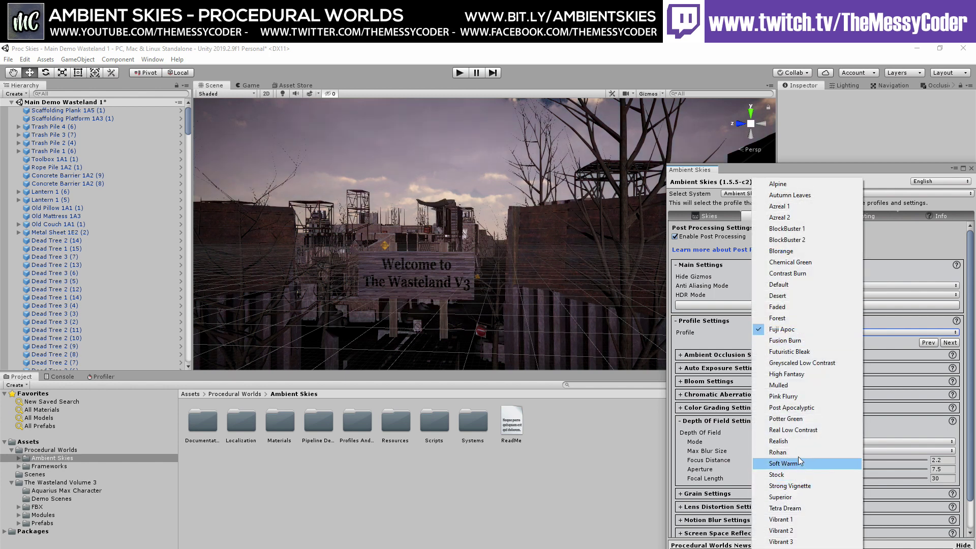
pyautogui.click(813, 486)
pyautogui.click(800, 333)
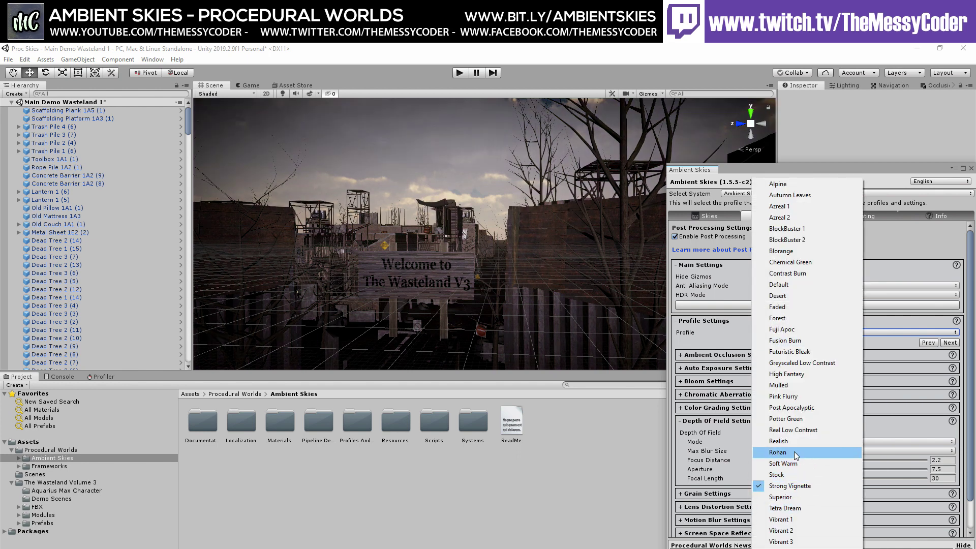
pyautogui.click(790, 418)
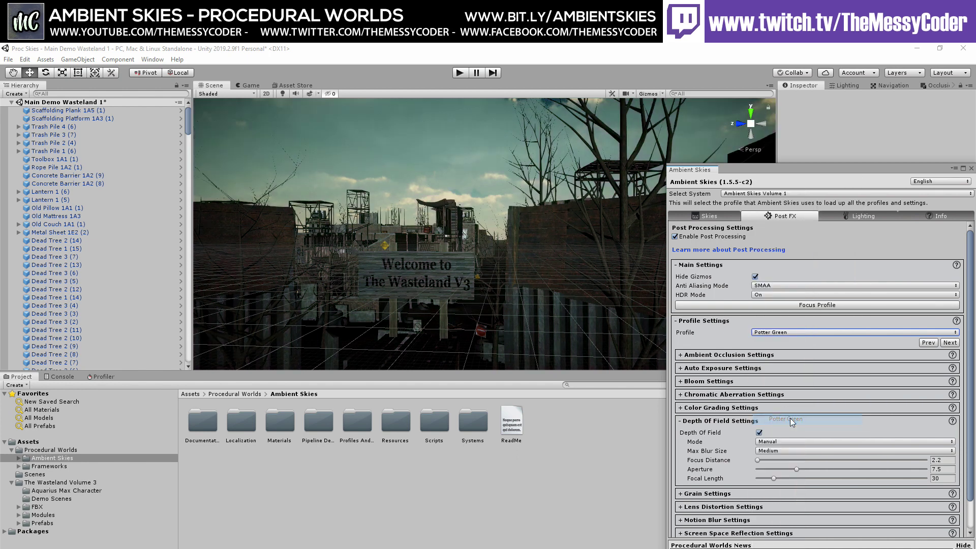
# Apply High Fantasy, then settle on Fuji Apoc and switch to the Lighting settings
pyautogui.click(775, 331)
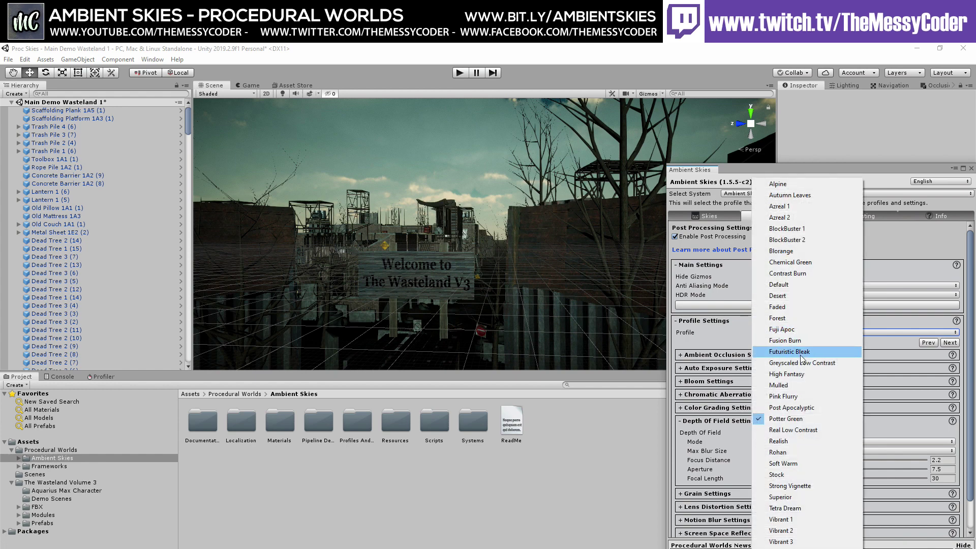
pyautogui.click(798, 377)
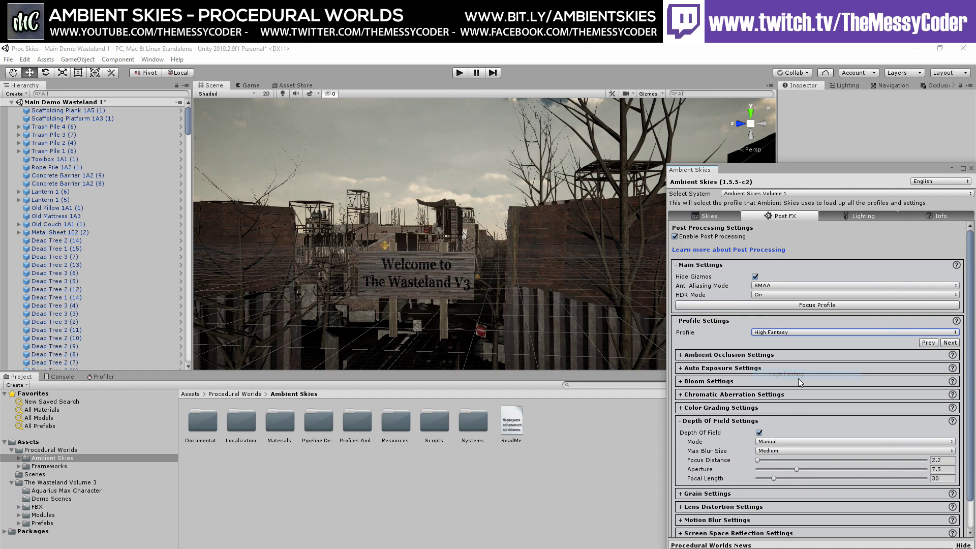
pyautogui.click(779, 334)
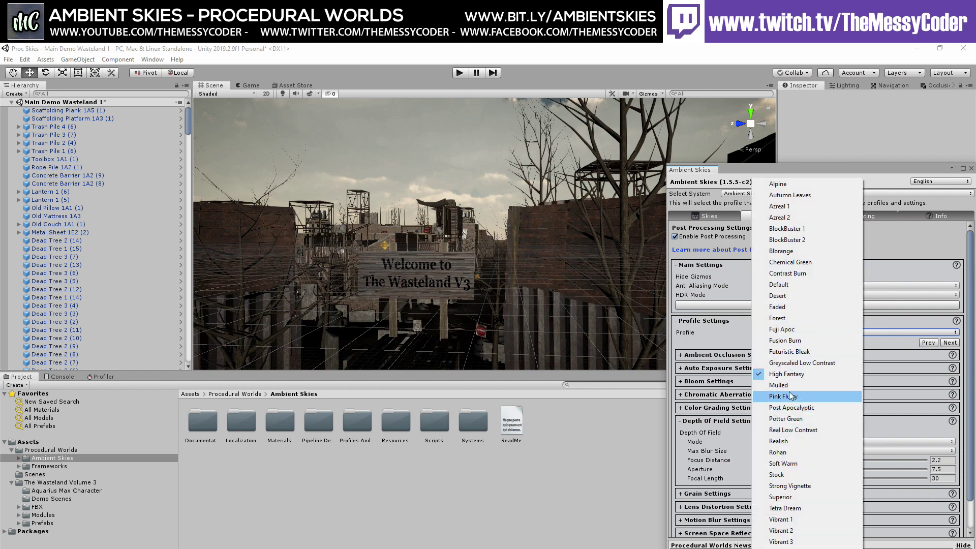
pyautogui.click(781, 330)
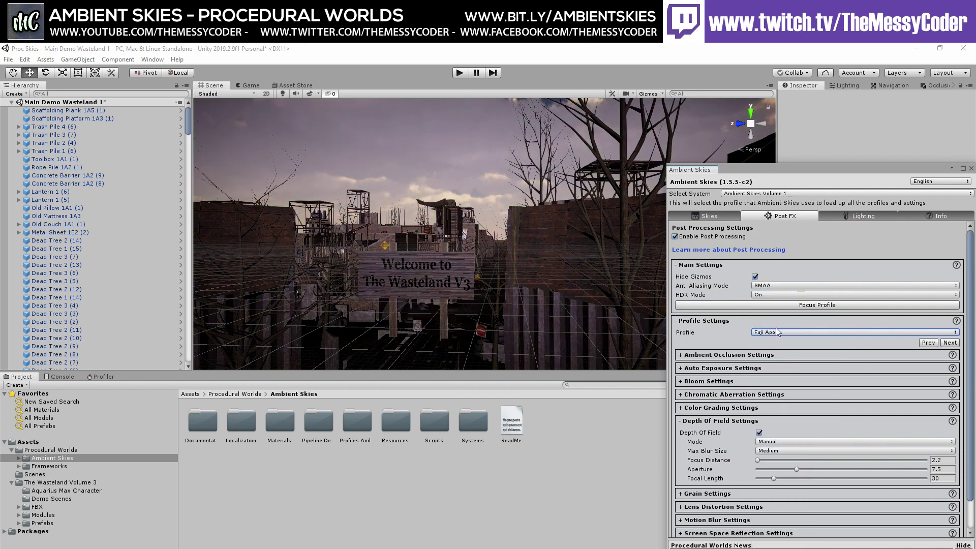
pyautogui.click(850, 216)
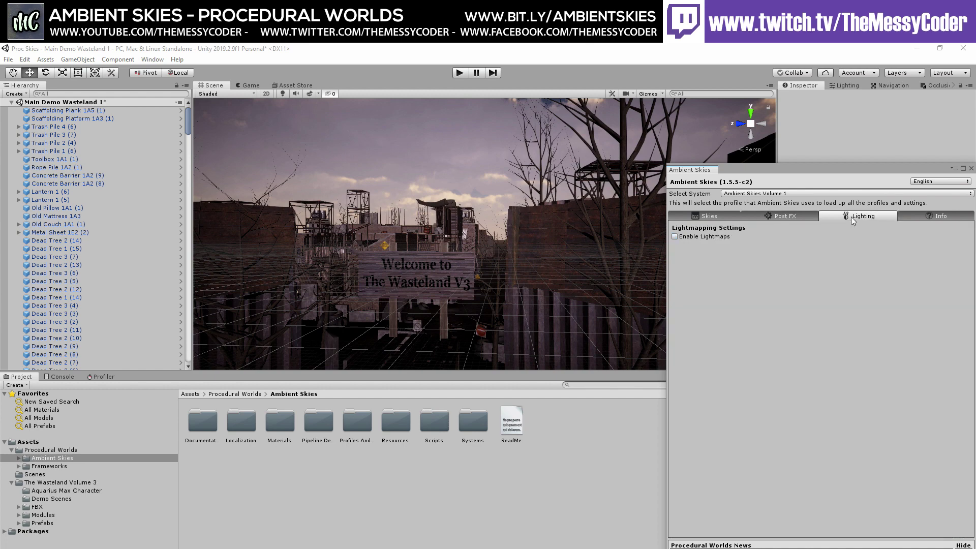
# Enable lightmaps and turn on Realtime GI under Lightmap Configuration
pyautogui.click(675, 237)
pyautogui.click(718, 265)
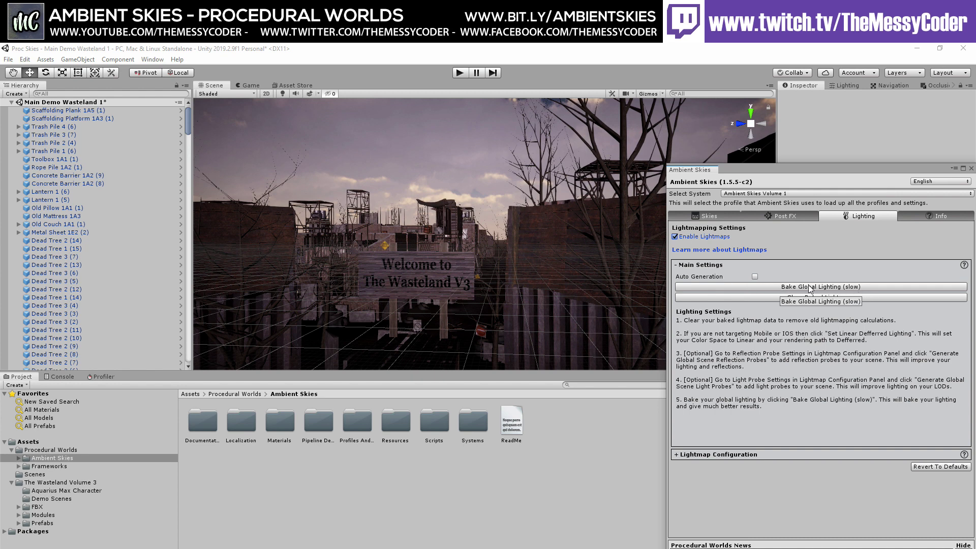
pyautogui.click(737, 455)
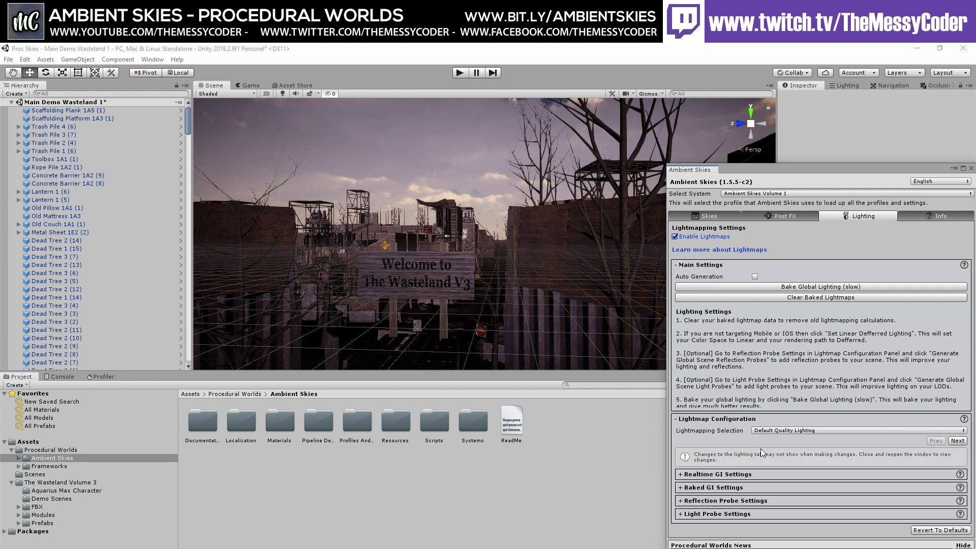
pyautogui.click(738, 474)
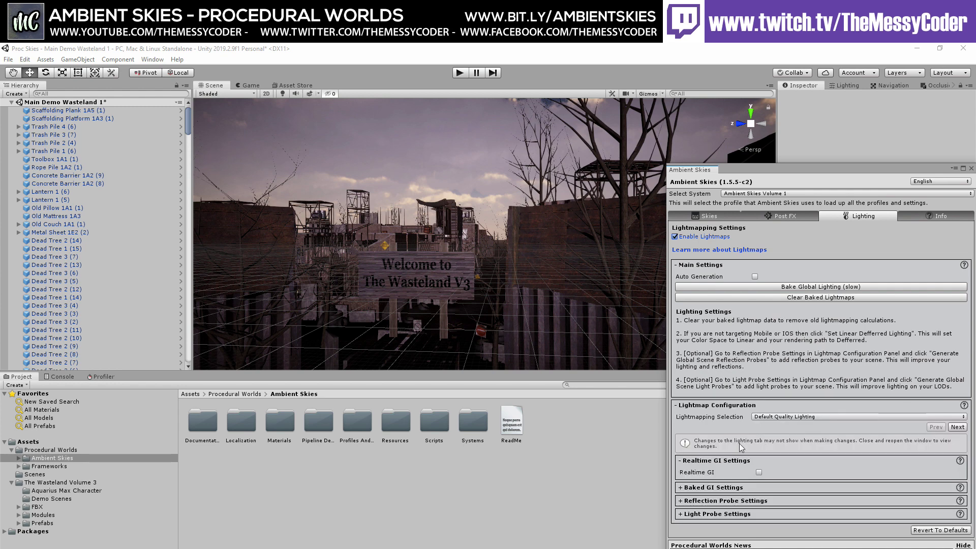
pyautogui.click(759, 472)
pyautogui.scroll(-1, 747, 446)
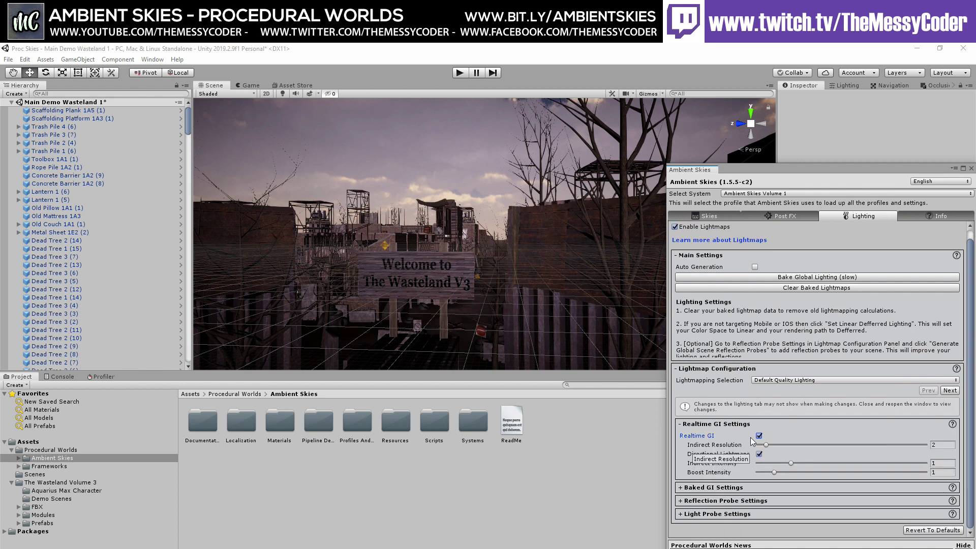
# Try Ultra High, High and Very Low lightmapping presets, ending on Default Quality Lighting
pyautogui.click(772, 381)
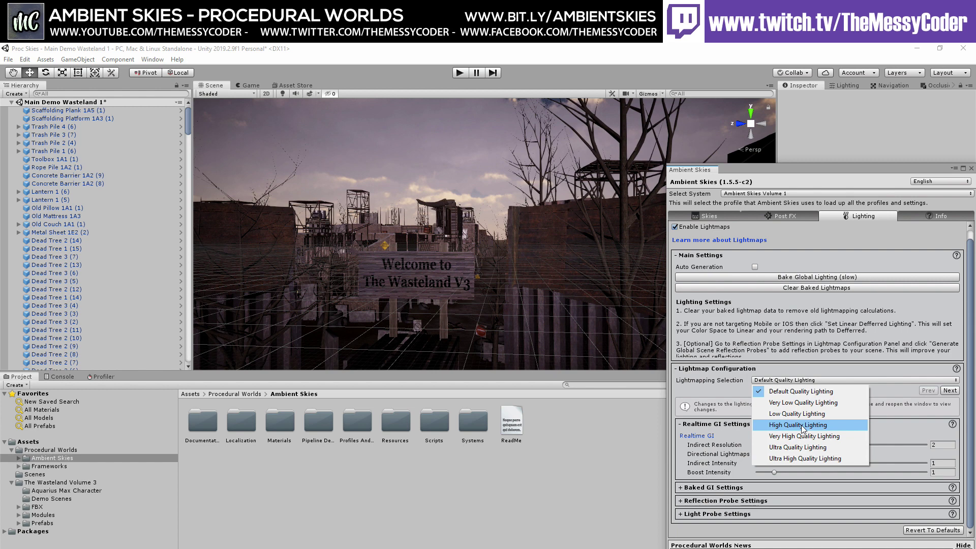
pyautogui.click(953, 371)
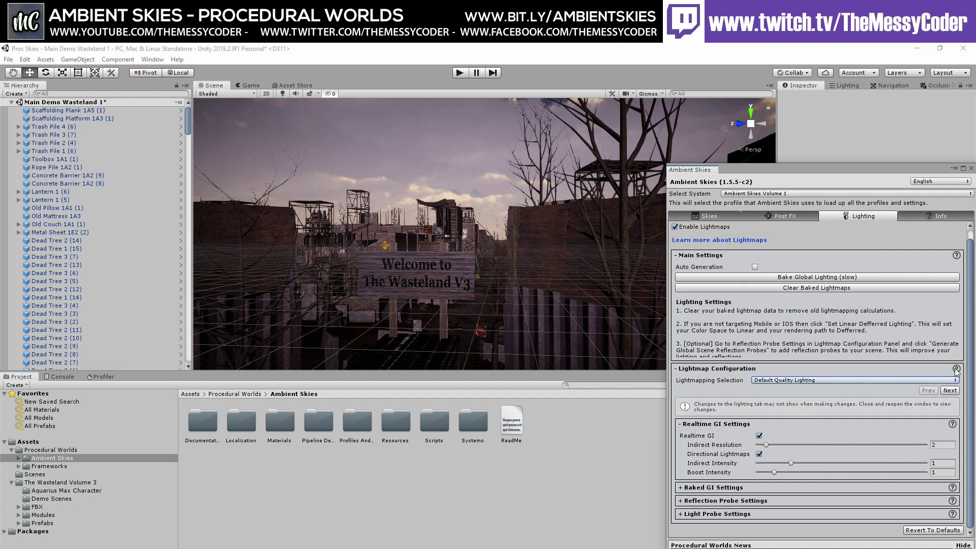
pyautogui.click(770, 381)
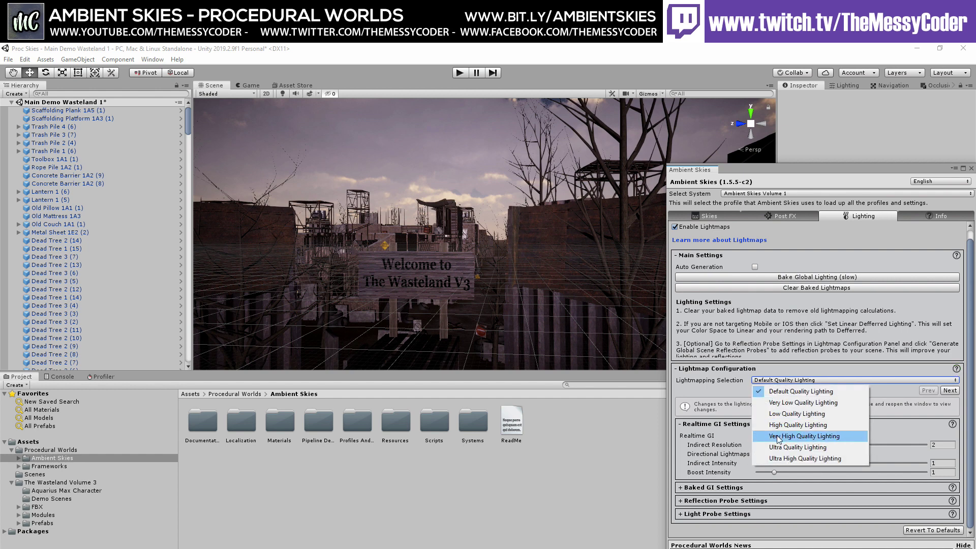
pyautogui.click(785, 457)
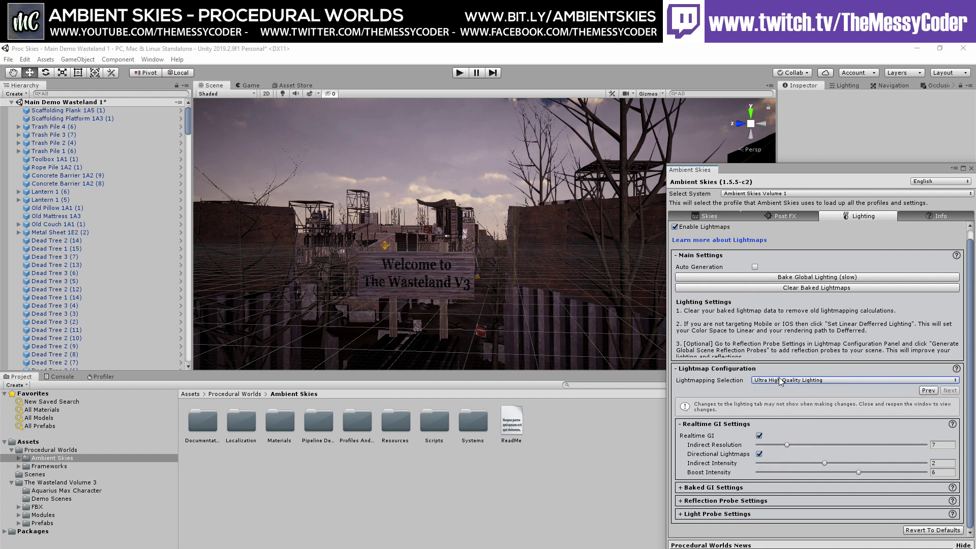
pyautogui.click(780, 382)
pyautogui.click(782, 423)
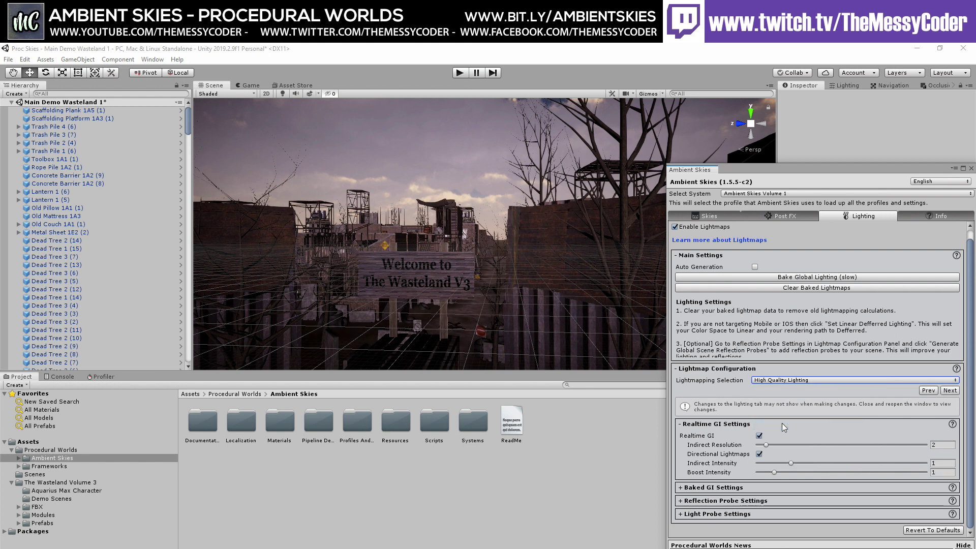
pyautogui.click(776, 381)
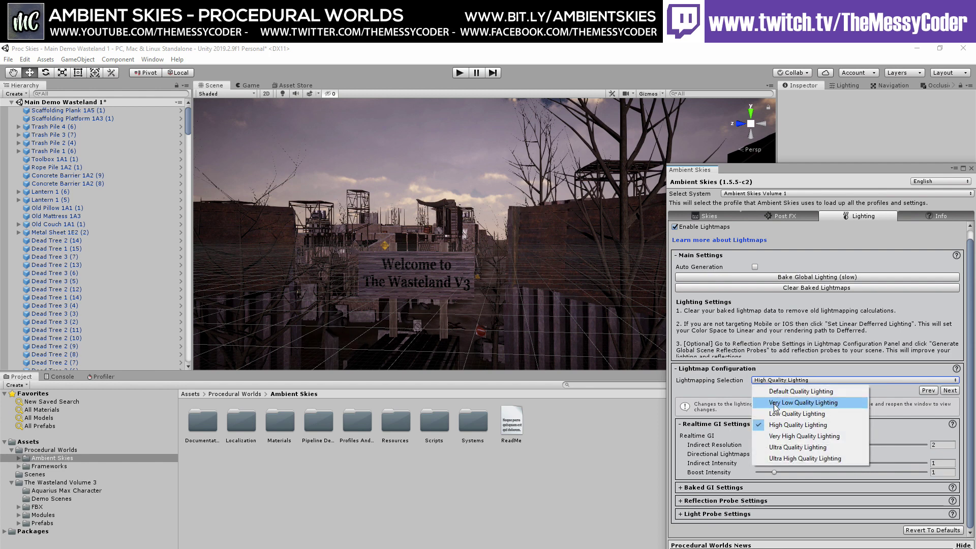
pyautogui.click(774, 403)
pyautogui.click(776, 390)
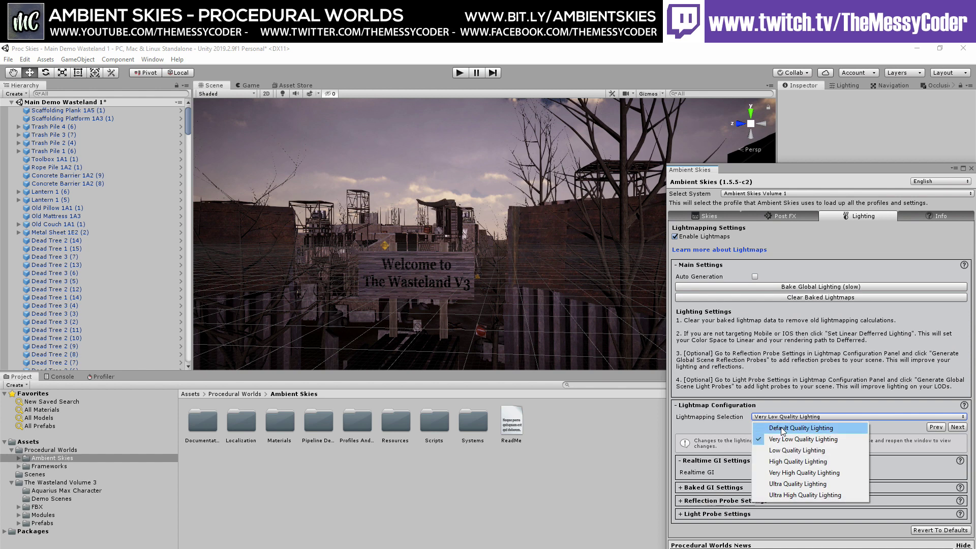
pyautogui.click(773, 427)
pyautogui.scroll(-1, 740, 437)
# Keep Progressive GPU as the Baked GI lightmapper and turn Realtime GI off
pyautogui.click(728, 488)
pyautogui.scroll(-5, 724, 467)
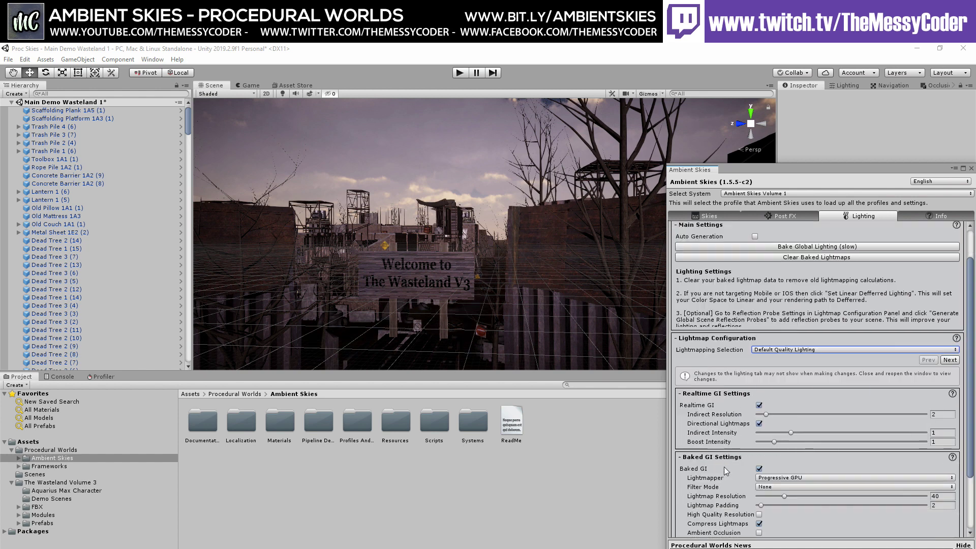
pyautogui.click(773, 416)
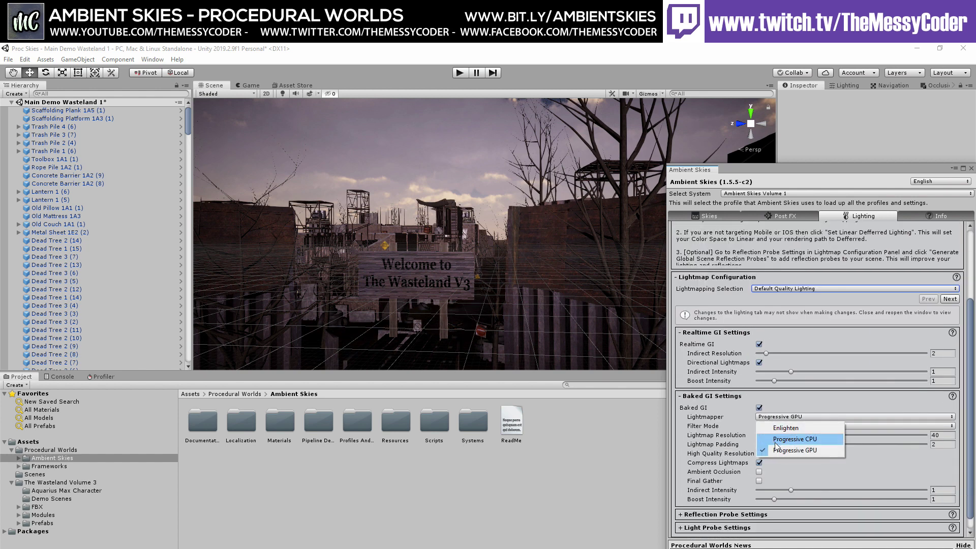
pyautogui.click(827, 465)
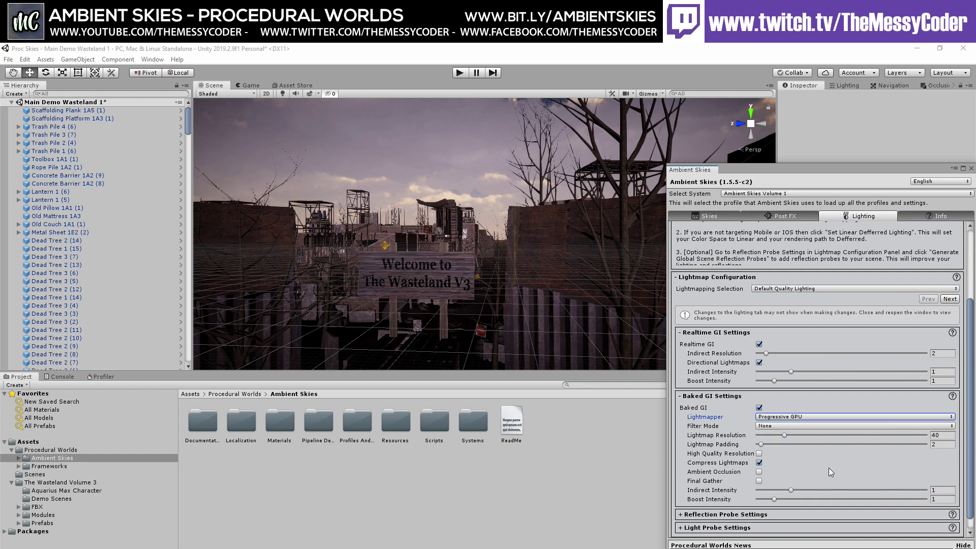
pyautogui.click(757, 345)
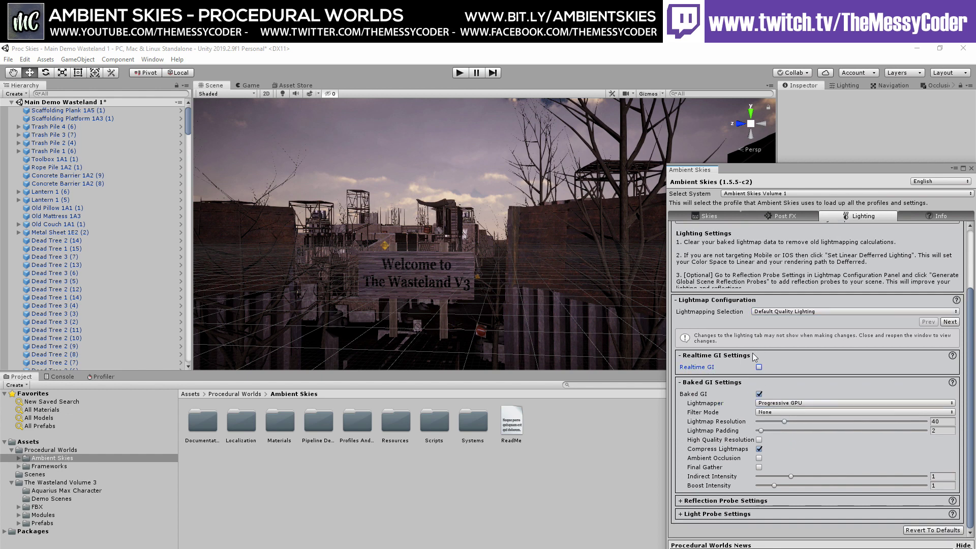
# Set the reflection probe Spawn Type to Automatically Generated
pyautogui.click(764, 502)
pyautogui.scroll(-5, 806, 465)
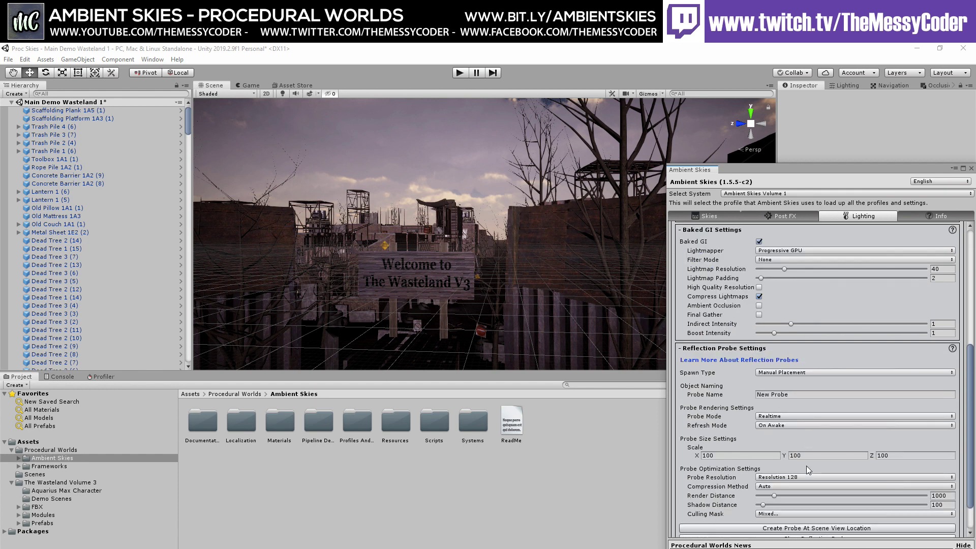
pyautogui.click(783, 372)
pyautogui.click(784, 382)
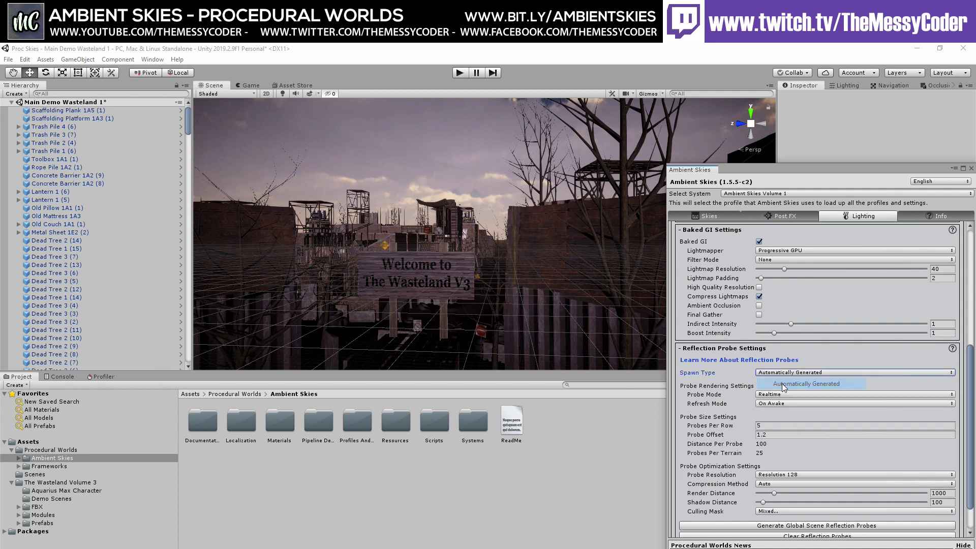
pyautogui.scroll(-2, 733, 405)
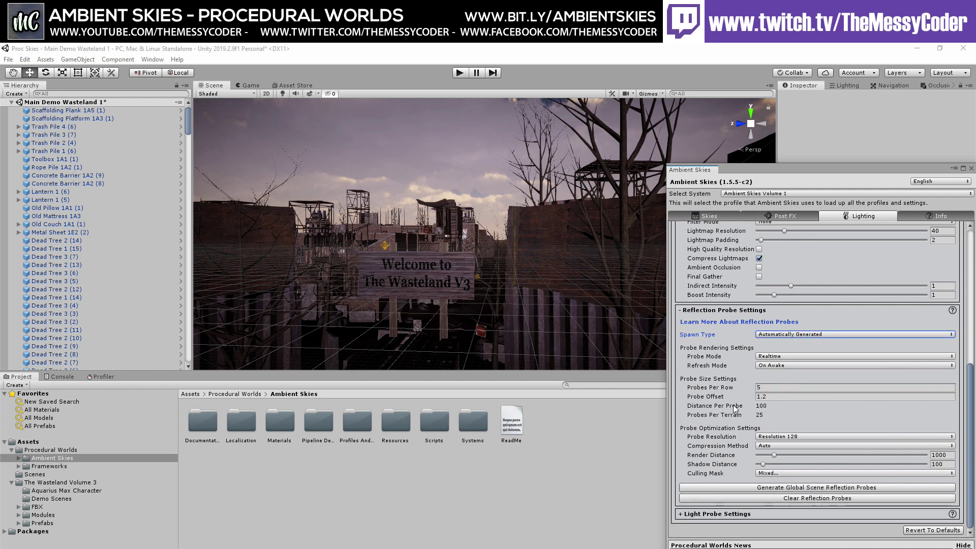